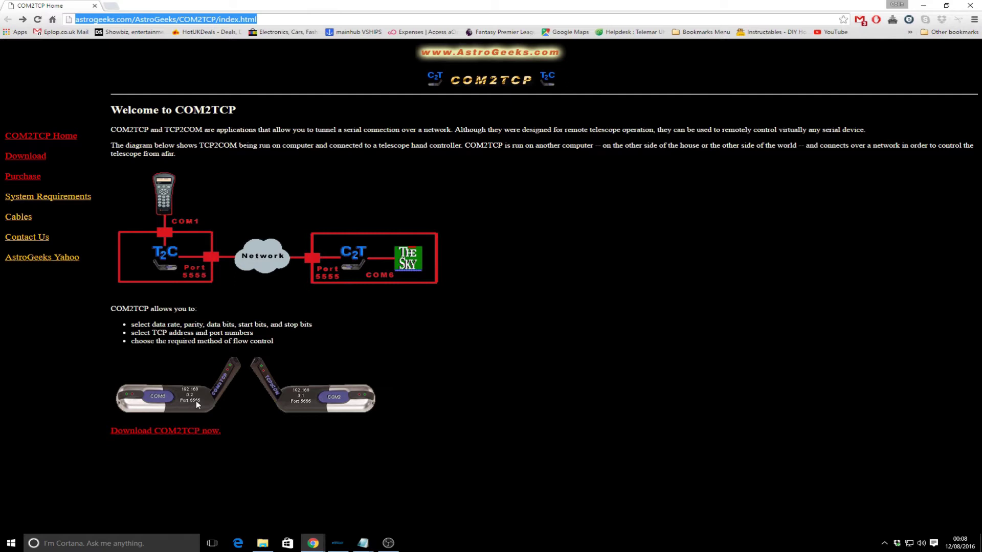
pyautogui.click(150, 404)
pyautogui.moveTo(485, 8); pyautogui.dragTo(0, 128)
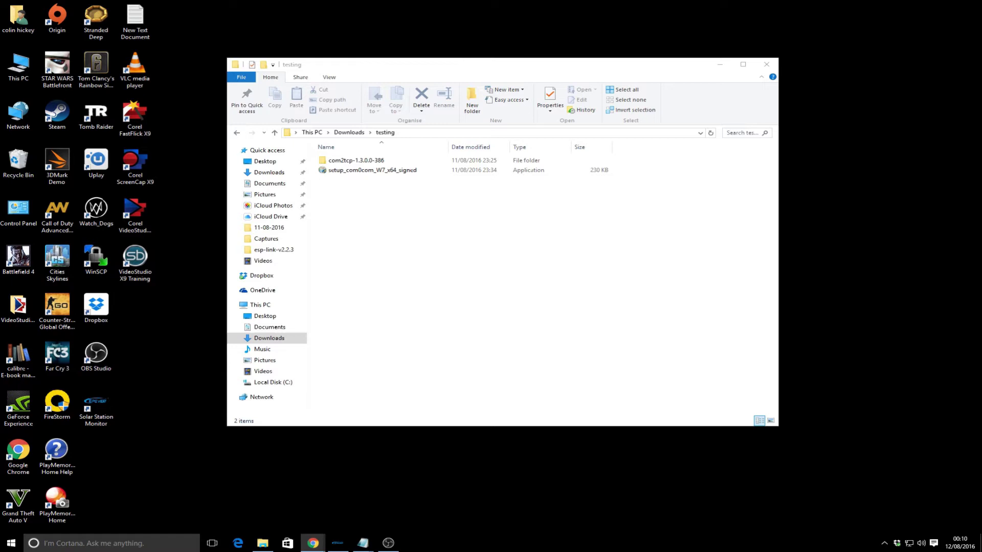
# View the powersdr-iq downloads page in Google Chrome, and return to the testing folder.
pyautogui.click(313, 543)
pyautogui.moveTo(885, 190); pyautogui.dragTo(451, 6)
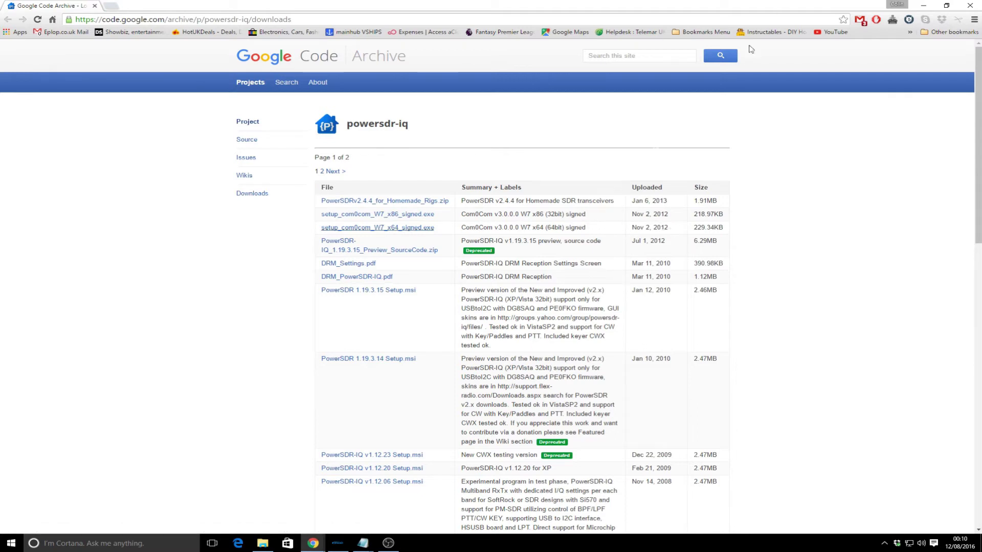
pyautogui.click(924, 6)
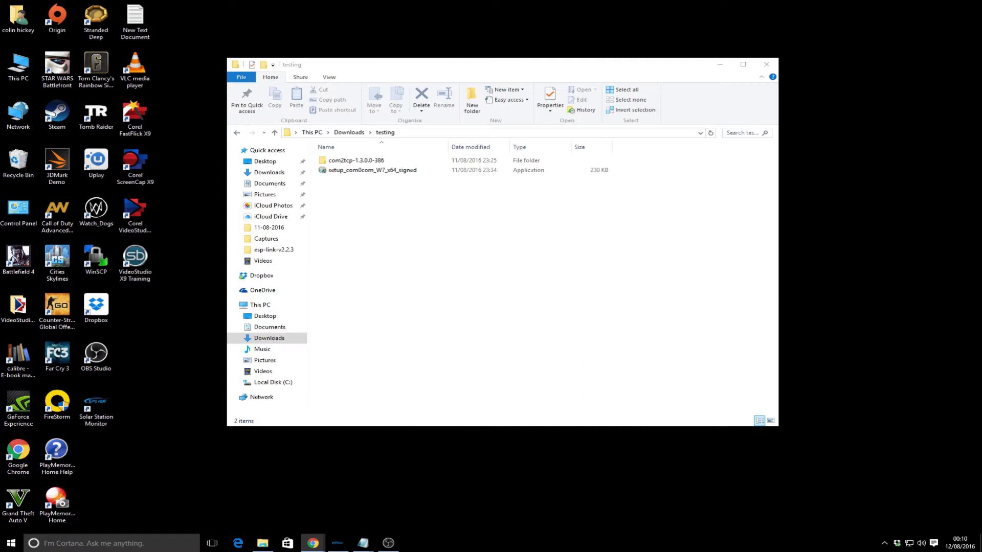
# Launch the setup_com0com_W7_x64_signed installer from the testing folder.
pyautogui.click(366, 172)
pyautogui.click(367, 162)
pyautogui.click(372, 171)
pyautogui.doubleClick(372, 171)
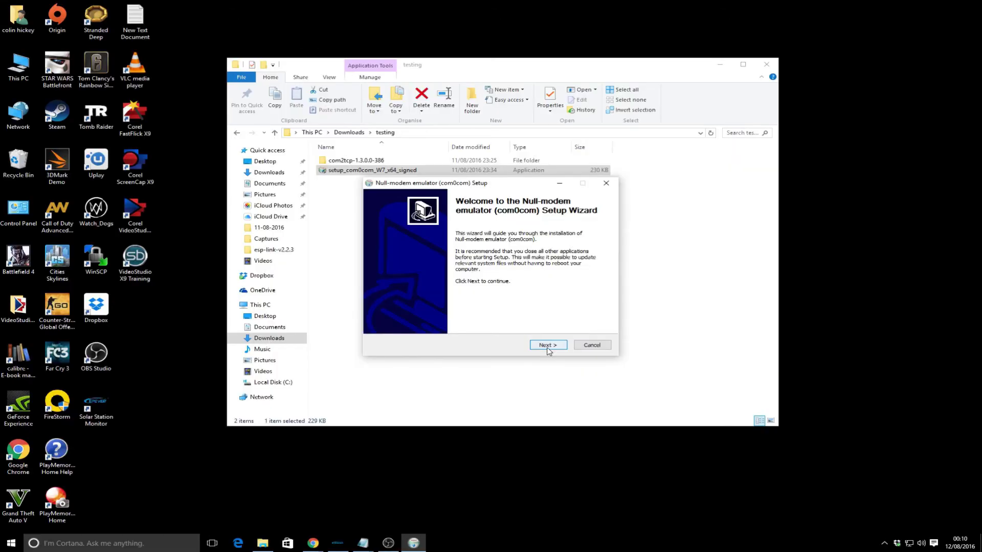
# Accept the license and install com0com with Start Menu Shortcuts, leaving both port-pair components out.
pyautogui.click(547, 346)
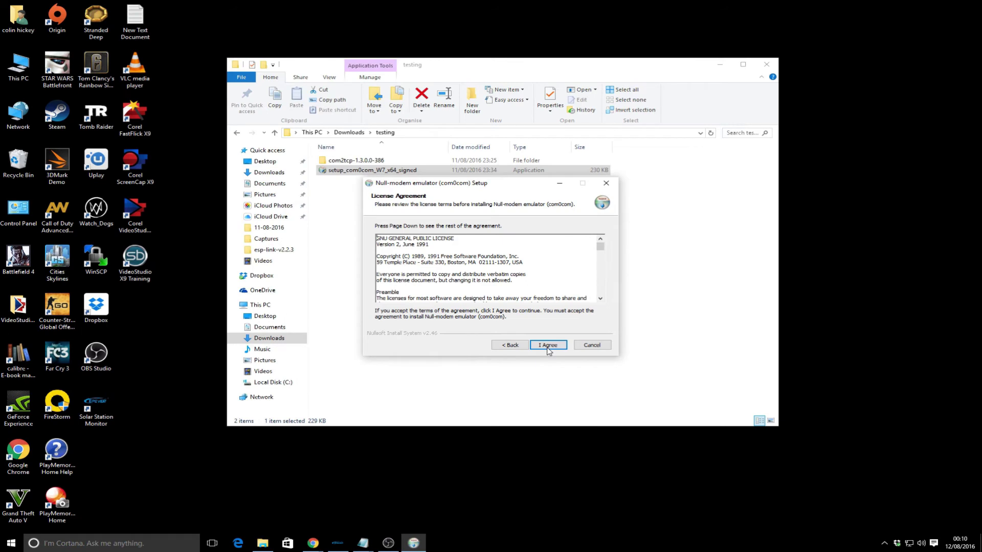
pyautogui.click(548, 346)
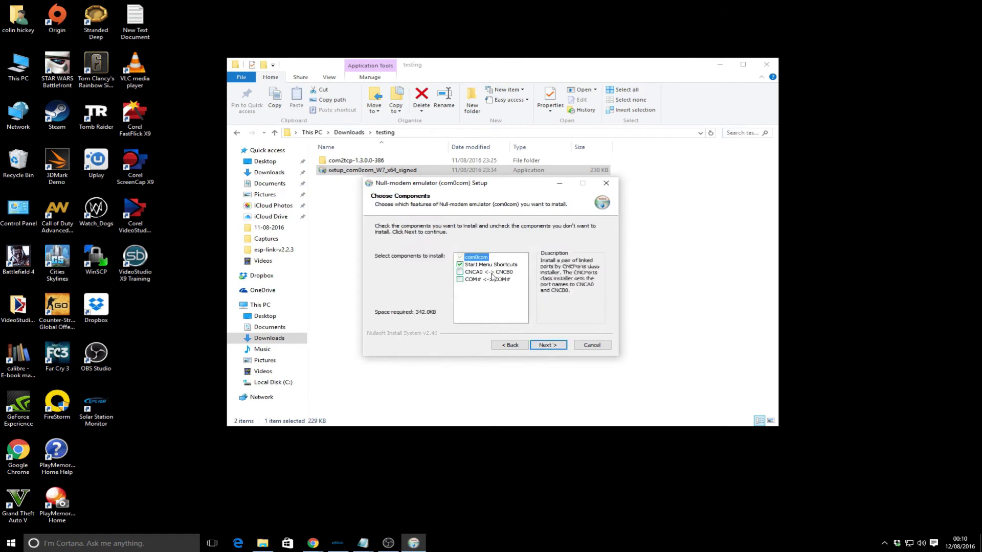
pyautogui.click(547, 345)
pyautogui.click(555, 346)
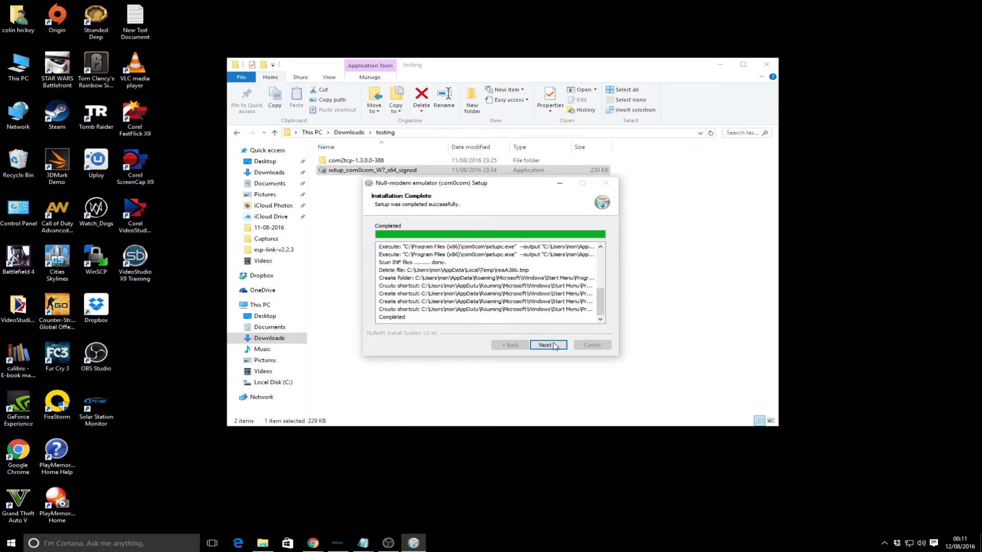
# Finish the com0com setup wizard without launching Setup or showing the Readme.
pyautogui.click(555, 347)
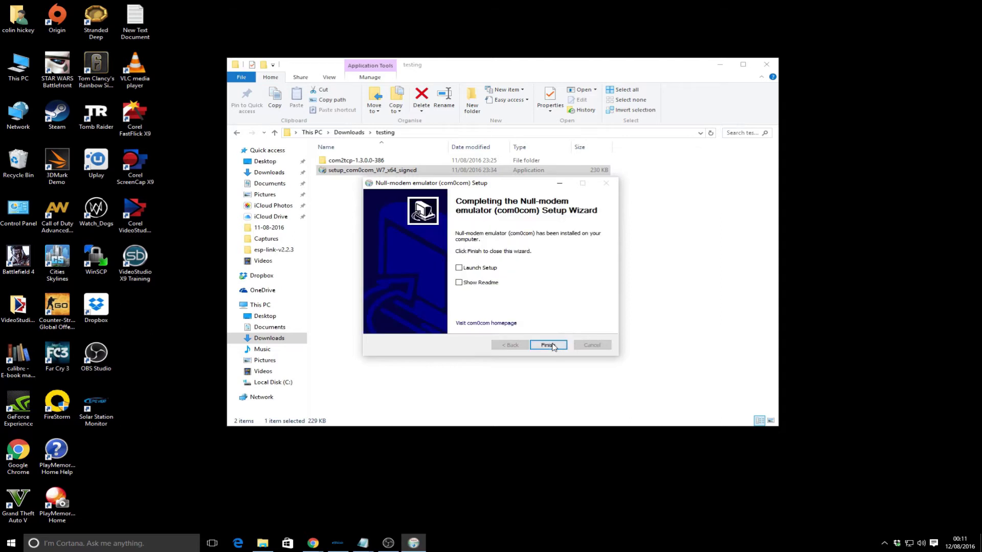
pyautogui.click(482, 269)
pyautogui.click(499, 270)
pyautogui.click(545, 348)
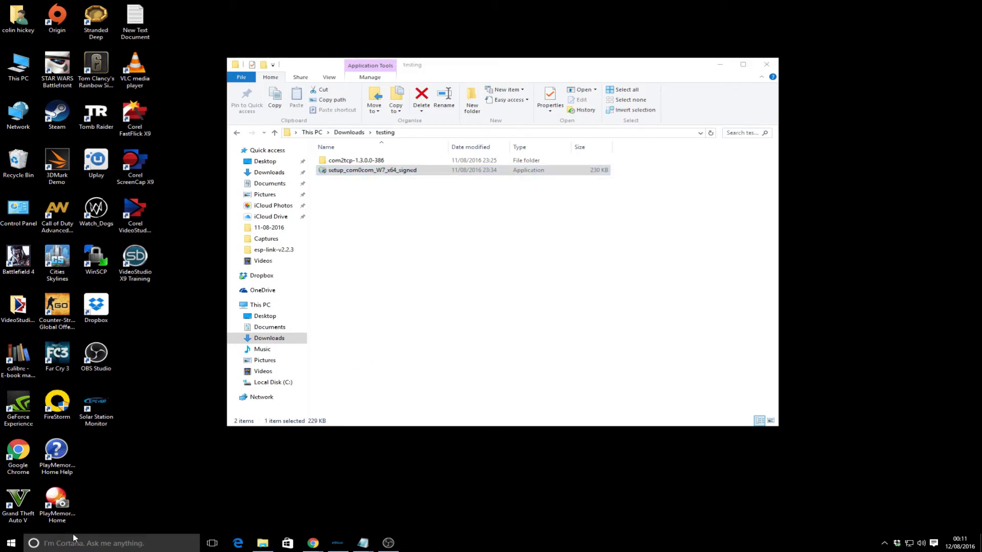
# Run the com0com Setup Command Prompt as administrator from the installed apps.
pyautogui.click(16, 545)
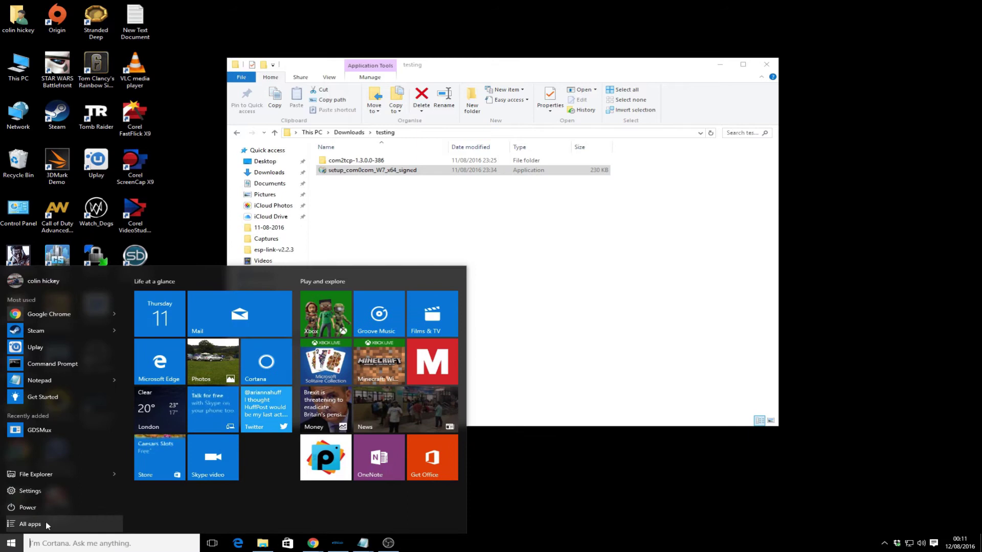
pyautogui.click(45, 522)
pyautogui.scroll(-5, 65, 471)
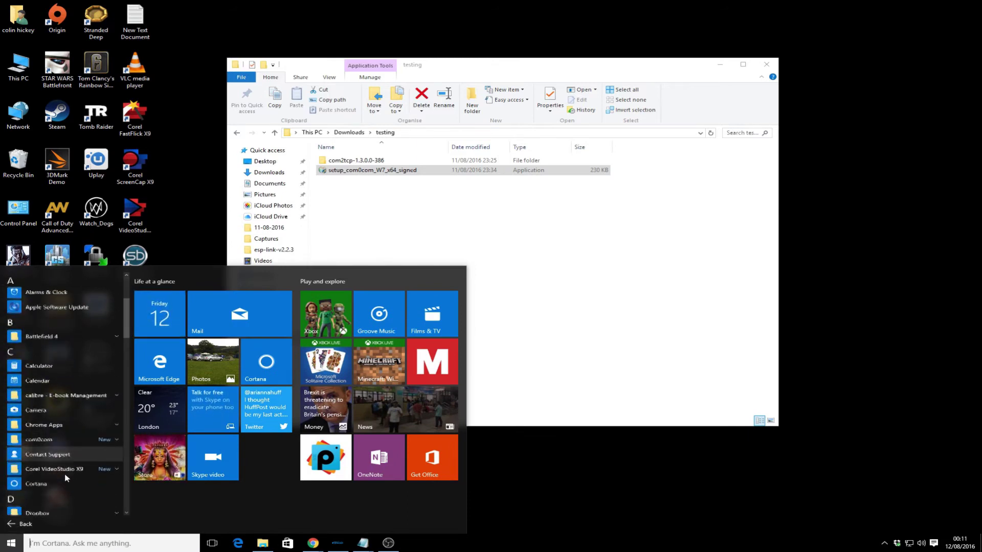
pyautogui.scroll(-1, 67, 475)
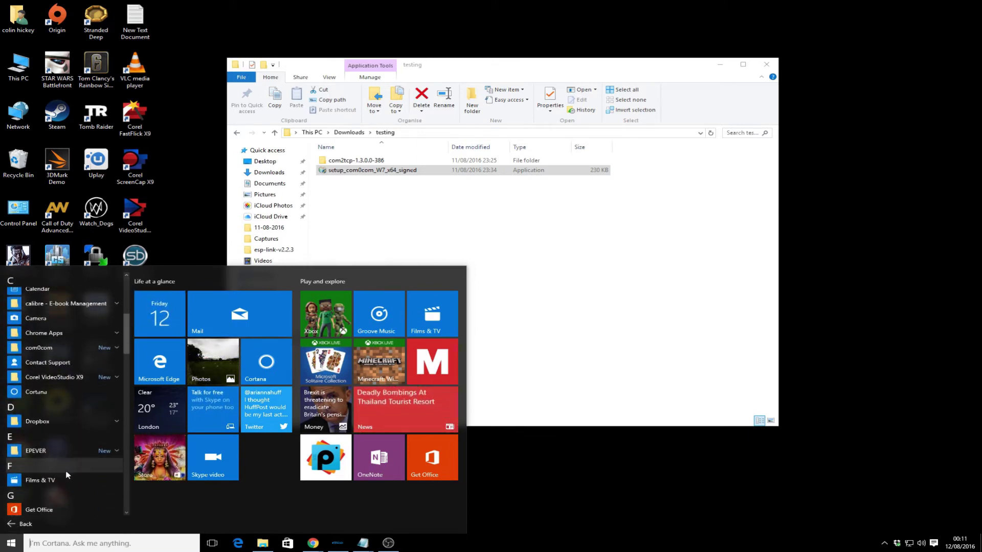
pyautogui.click(72, 348)
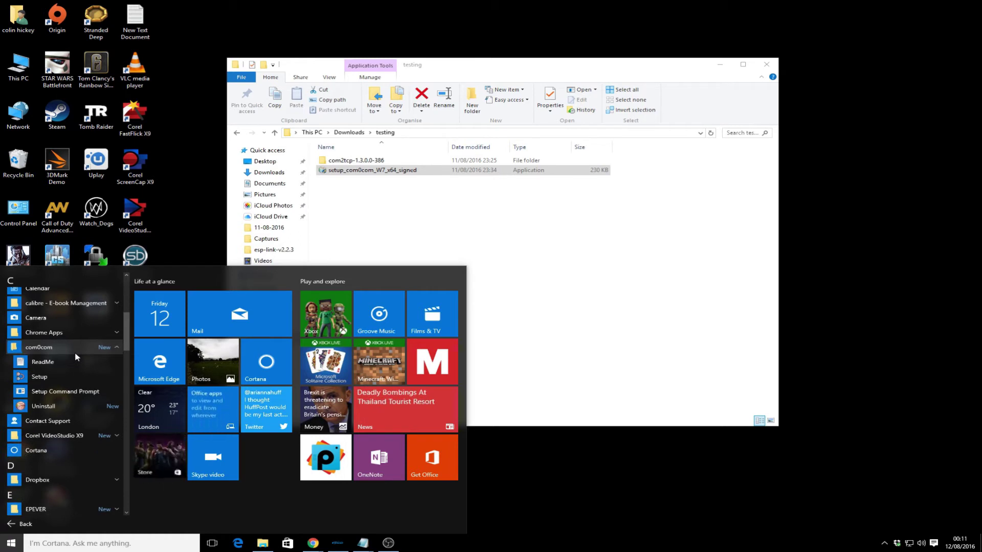
pyautogui.rightClick(75, 395)
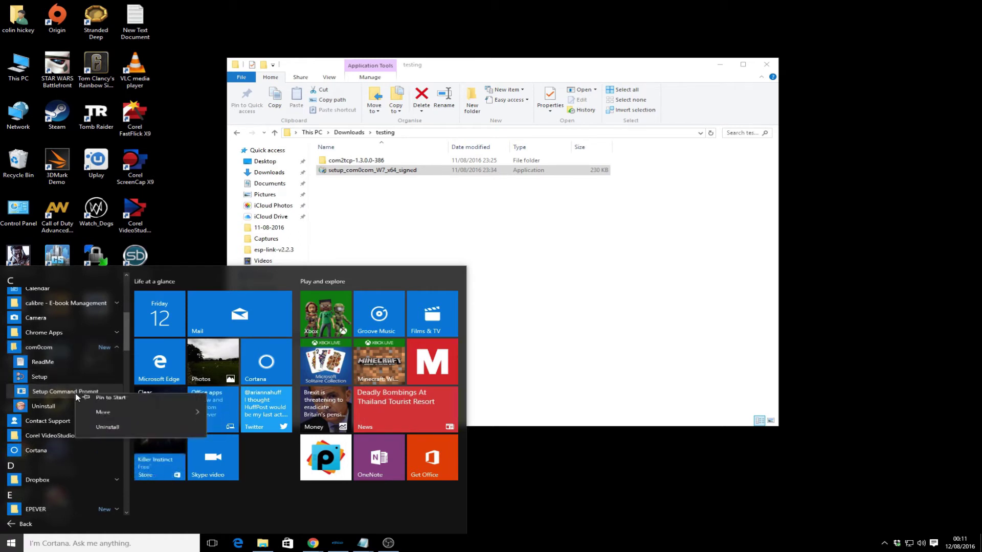
pyautogui.moveTo(184, 421)
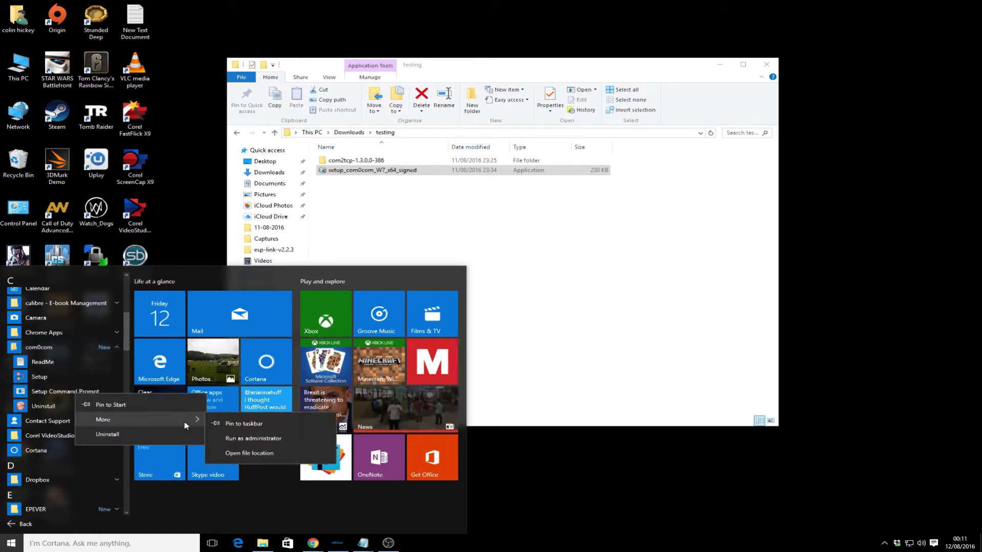
pyautogui.click(232, 436)
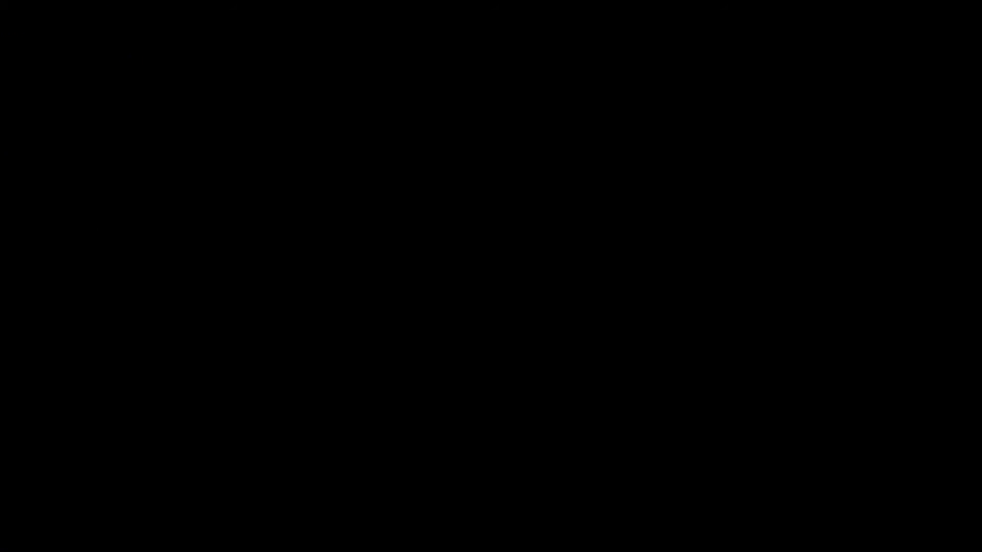
# List the existing com0com port pairs with the list command and move the prompt window over the folder window.
pyautogui.click(465, 275)
pyautogui.write('ist')
pyautogui.press('Return')
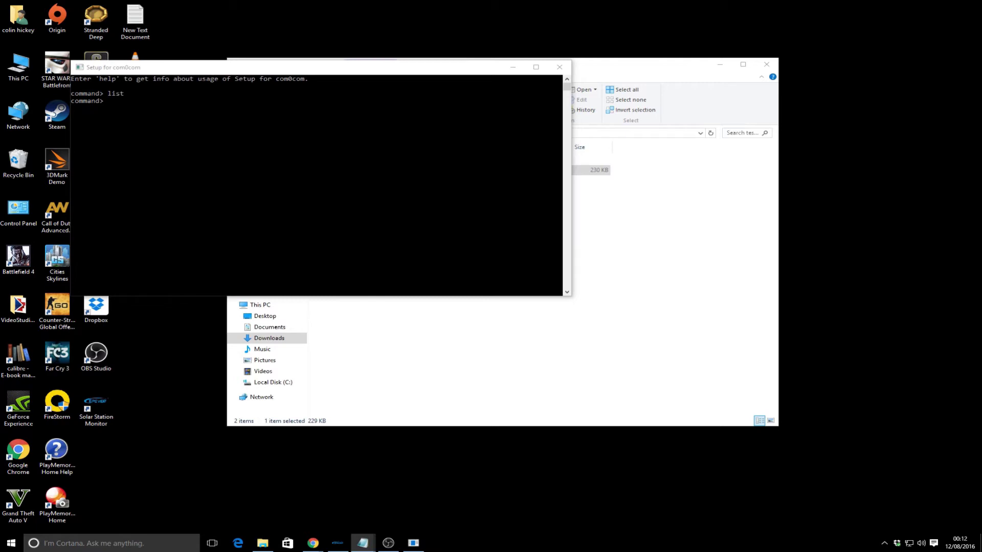
pyautogui.moveTo(260, 67); pyautogui.dragTo(479, 194)
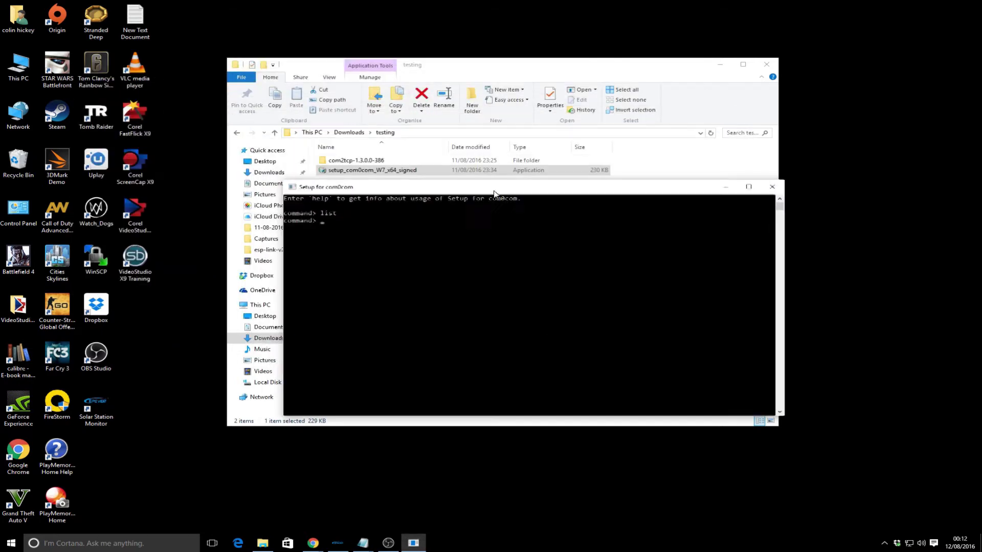
pyautogui.click(475, 266)
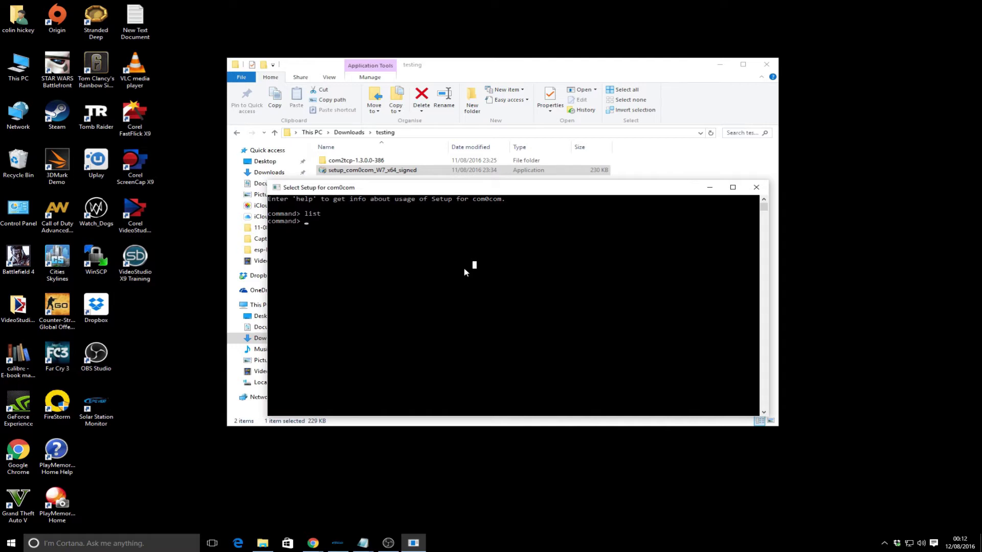
pyautogui.press('Escape')
# Create a virtual port pair with the command install PortName=COM13 PortName=CNCB0, adapting the prepared command and removing its duplicate.
pyautogui.hotkey('alt', 'Tab')
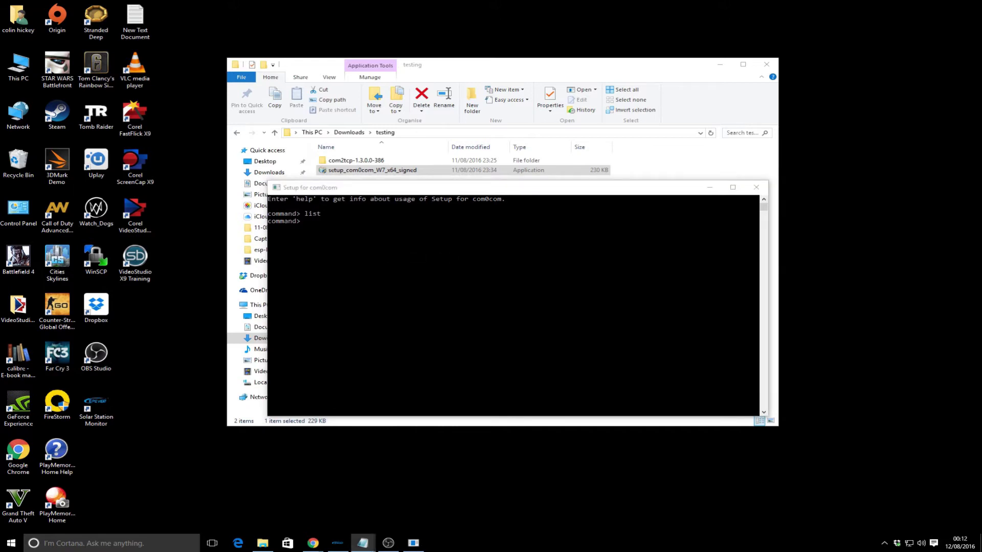
pyautogui.click(495, 306)
pyautogui.rightClick(493, 304)
pyautogui.rightClick(493, 304)
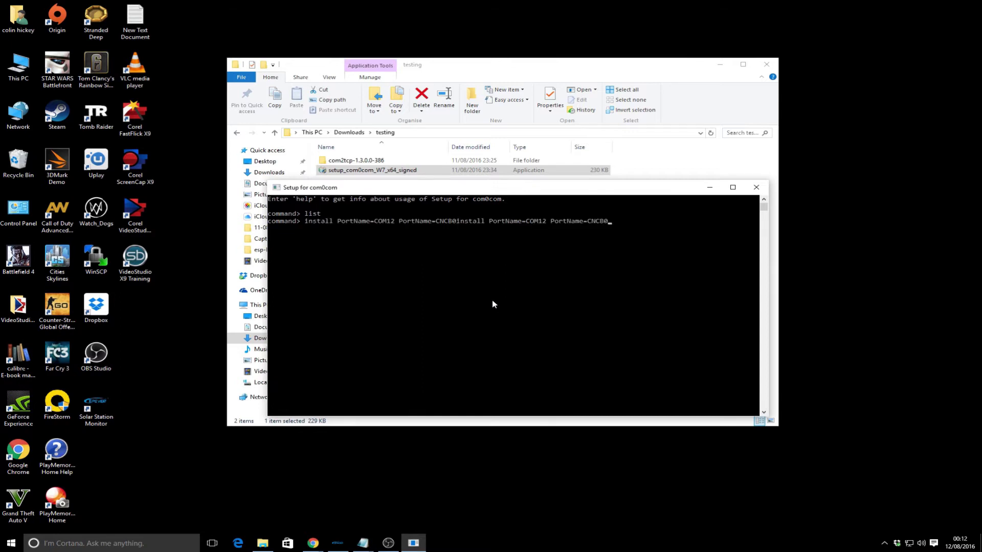
pyautogui.press('BackSpace')
pyautogui.press('BackSpace')
pyautogui.press('BackSpace')
pyautogui.press('BackSpace')
pyautogui.press('BackSpace')
pyautogui.press('BackSpace')
pyautogui.press('BackSpace')
pyautogui.press('BackSpace')
pyautogui.press('BackSpace')
pyautogui.press('BackSpace')
pyautogui.press('BackSpace')
pyautogui.press('BackSpace')
pyautogui.press('BackSpace')
pyautogui.press('BackSpace')
pyautogui.press('BackSpace')
pyautogui.press('BackSpace')
pyautogui.press('BackSpace')
pyautogui.press('BackSpace')
pyautogui.press('BackSpace')
pyautogui.press('BackSpace')
pyautogui.press('BackSpace')
pyautogui.press('BackSpace')
pyautogui.press('BackSpace')
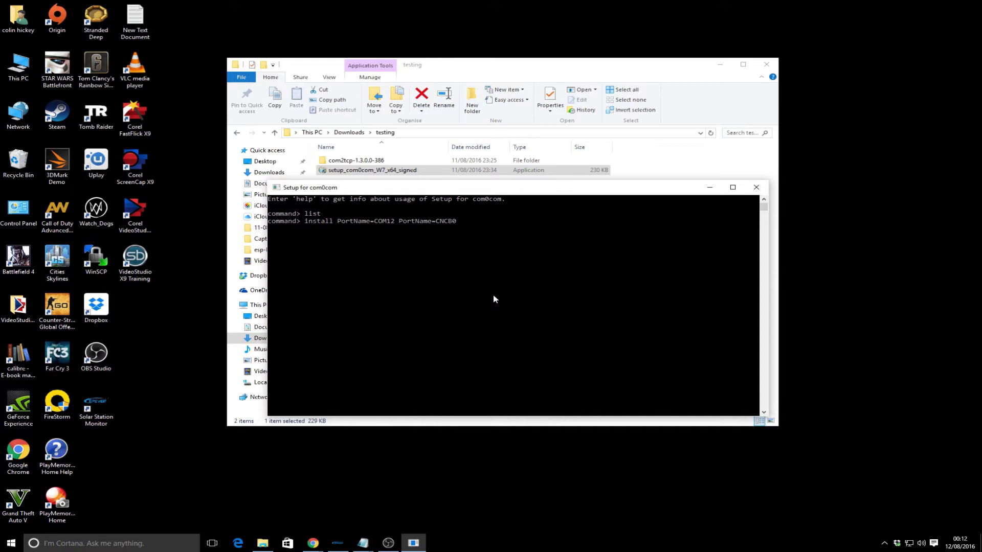
pyautogui.press('BackSpace')
pyautogui.write('3')
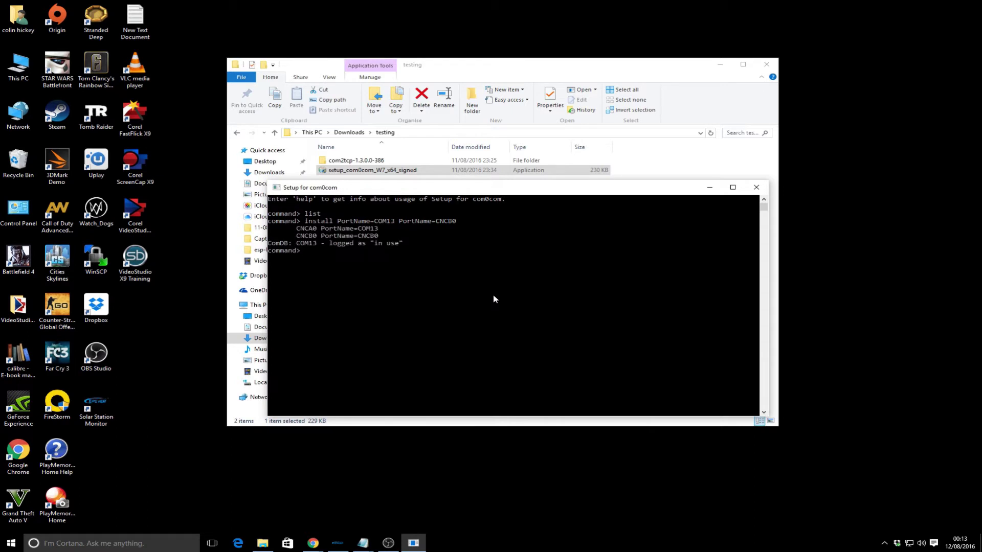
# Run the update command in the com0com prompt, and list the configured port pairs.
pyautogui.write('update')
pyautogui.press('Return')
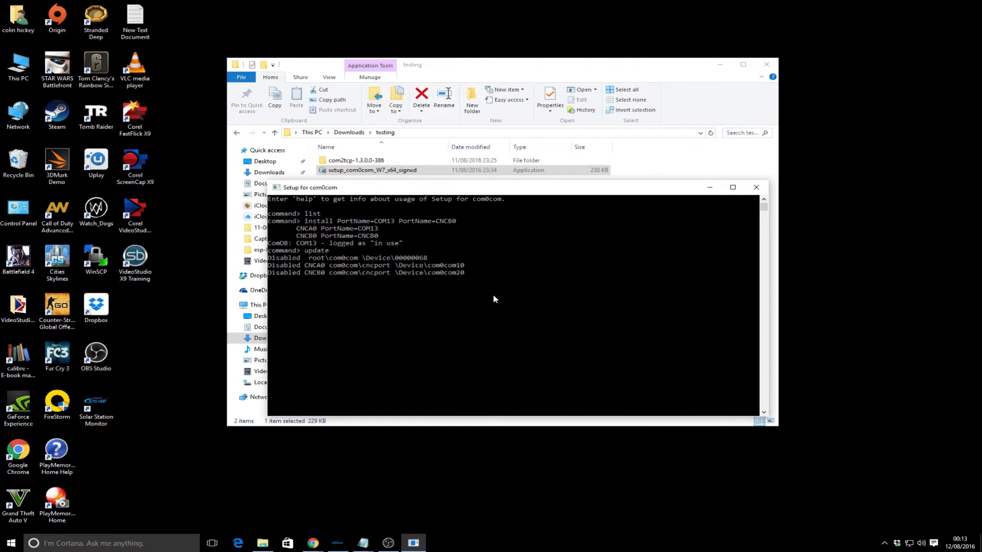
pyautogui.moveTo(484, 194); pyautogui.dragTo(612, 279)
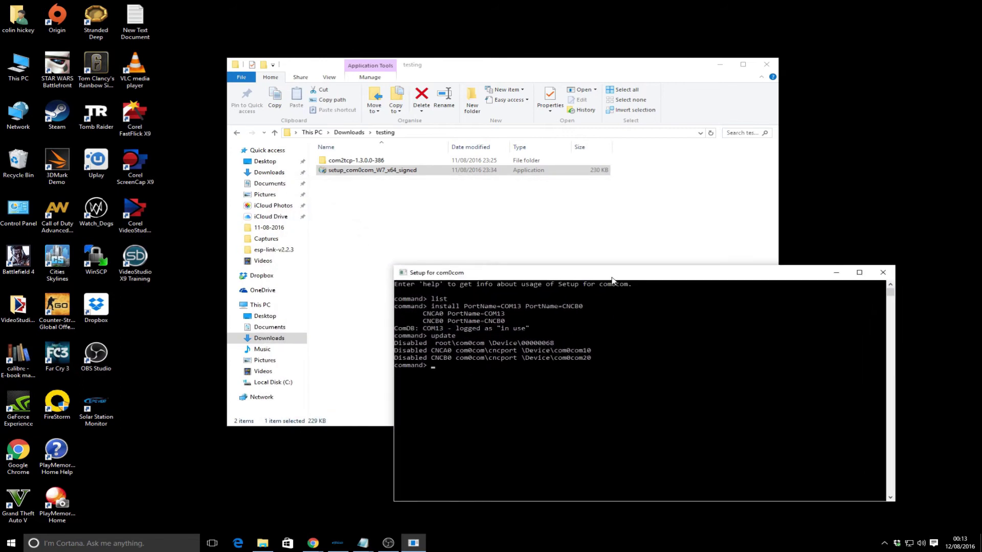
pyautogui.write('list')
pyautogui.press('Return')
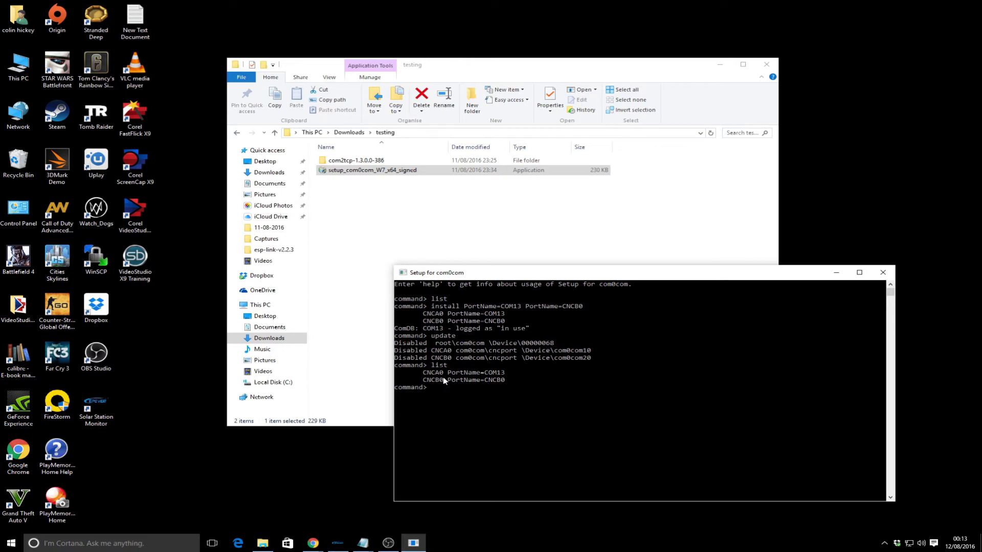
# Open a command prompt directly in the com2tcp-1.3.0.0-386 folder.
pyautogui.moveTo(536, 279); pyautogui.dragTo(592, 293)
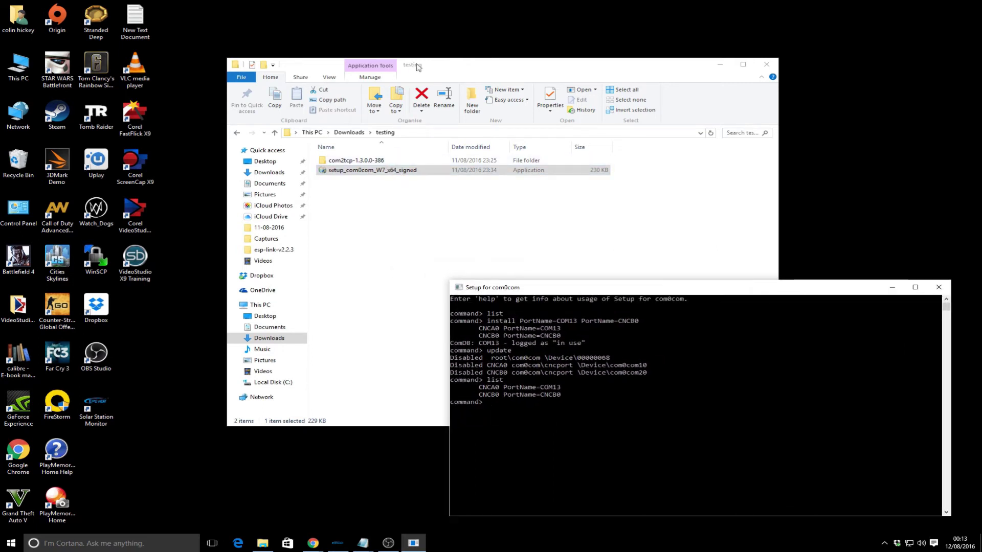
pyautogui.moveTo(418, 67); pyautogui.dragTo(333, 60)
pyautogui.doubleClick(292, 154)
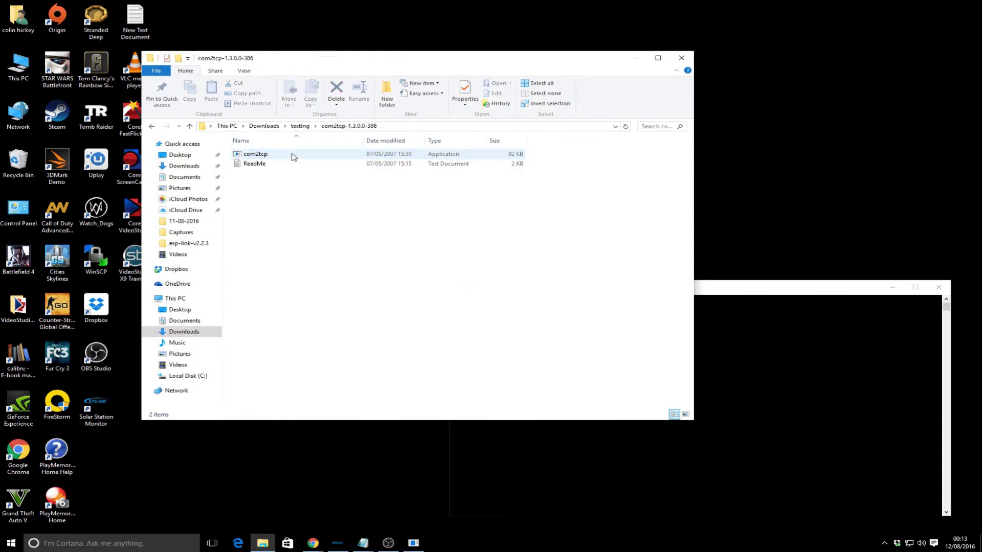
pyautogui.click(410, 125)
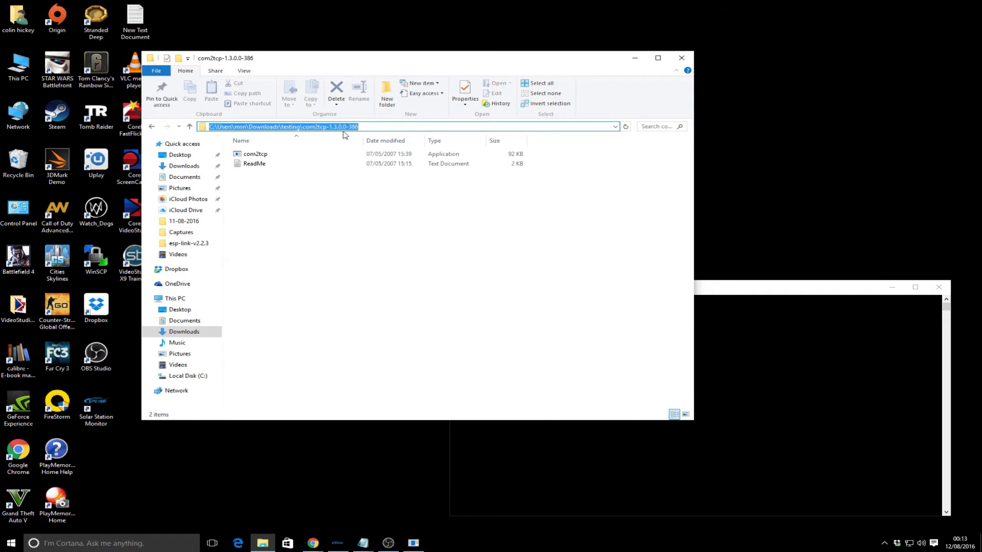
pyautogui.write('cmd')
pyautogui.press('Return')
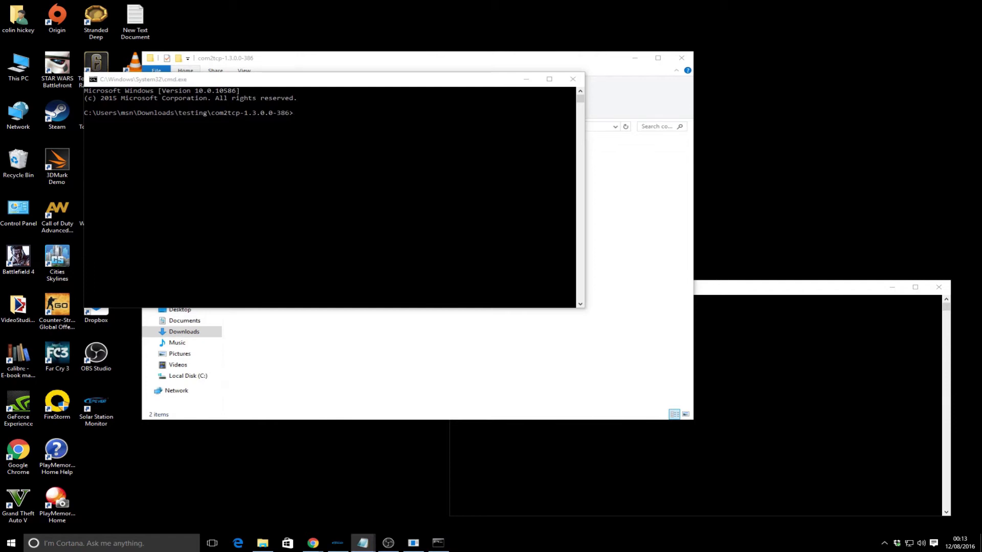
# List the contents of the com2tcp-1.3.0.0-386 folder with the dir command.
pyautogui.click(326, 186)
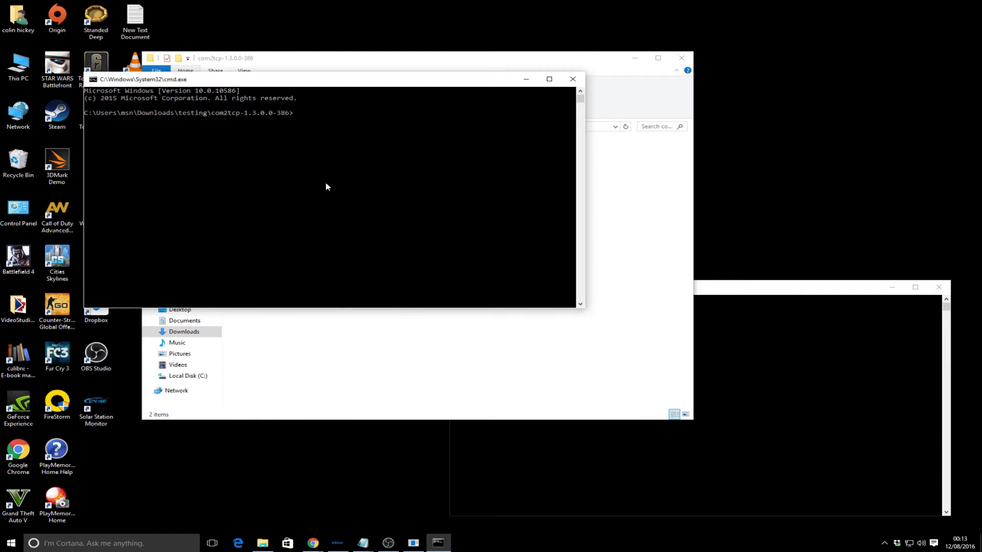
pyautogui.write('dir')
pyautogui.press('Return')
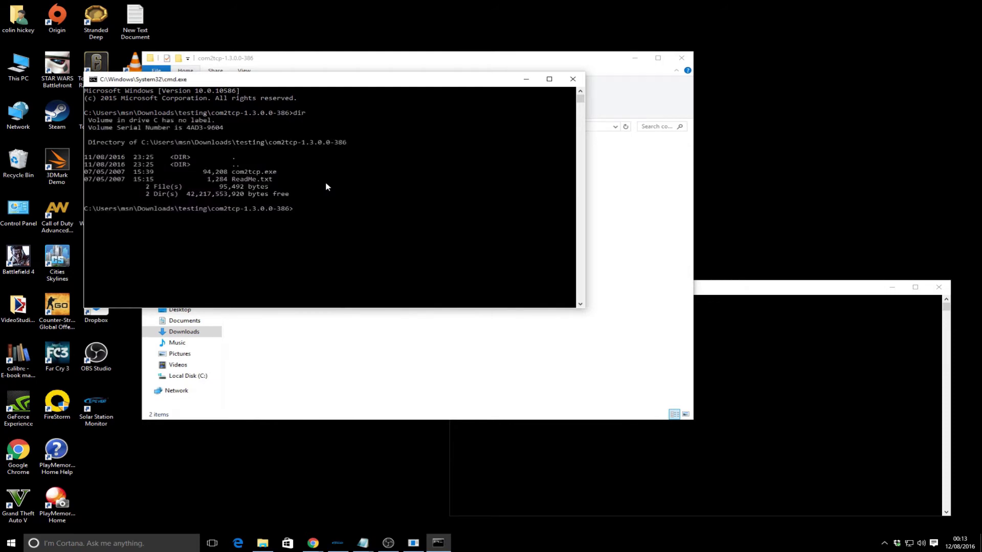
# Widen the command window and run com2tcp.exe --baud 115200 --ignore-dsr --telnet \\.\CNCB0 192.168.0.116 23.
pyautogui.write('com2tcp.exe --baud 115200 --ignore-dsr --telnet \\\\.\\CNCB0 192.168.0.116 23')
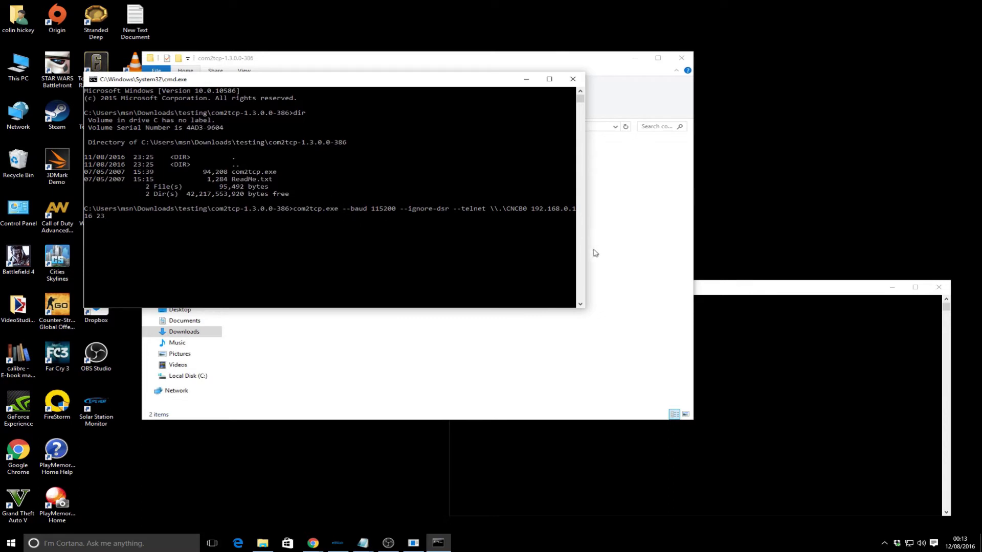
pyautogui.moveTo(587, 253); pyautogui.dragTo(706, 253)
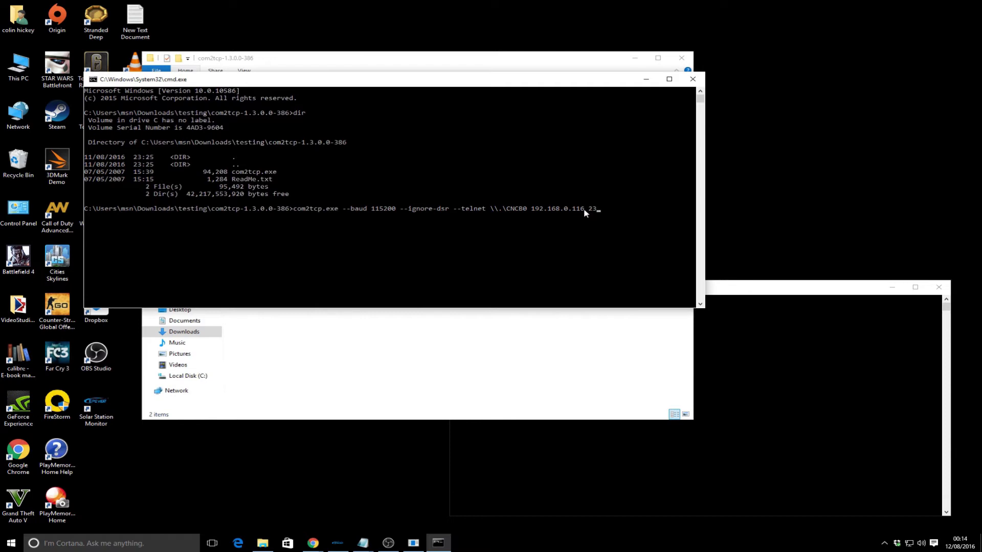
pyautogui.press('Return')
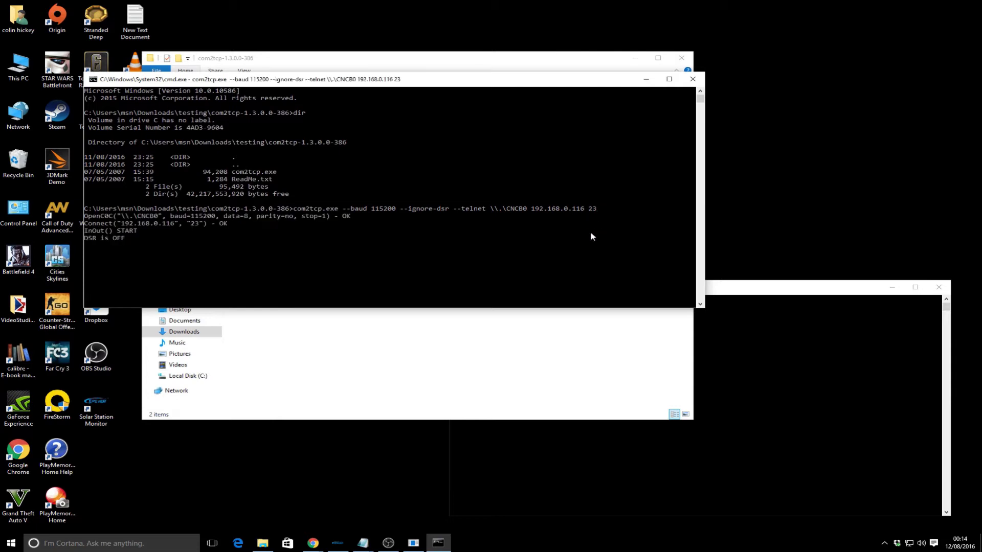
# Move the com2tcp command window aside, launch Solar Station Monitor, and maximize its window.
pyautogui.moveTo(519, 83); pyautogui.dragTo(662, 84)
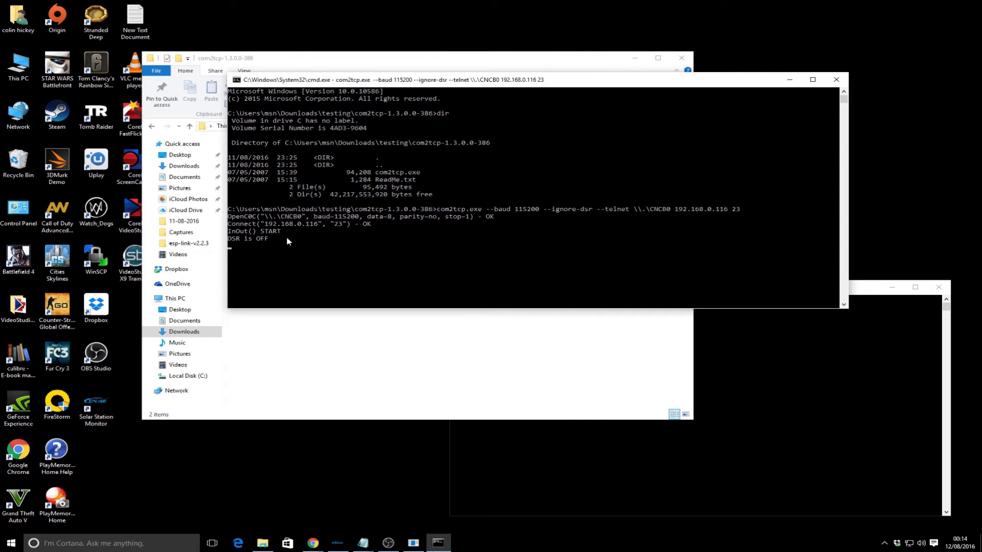
pyautogui.click(94, 403)
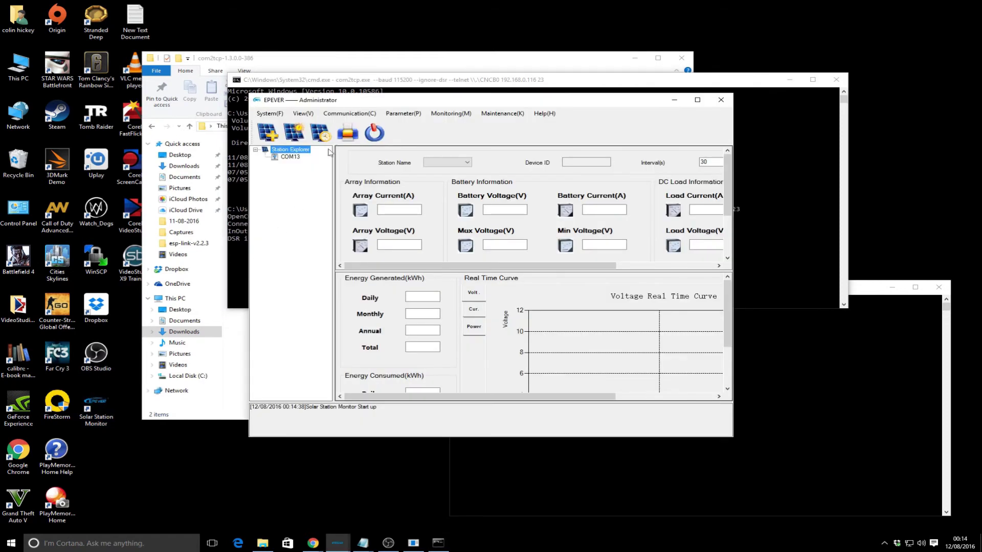
pyautogui.doubleClick(356, 102)
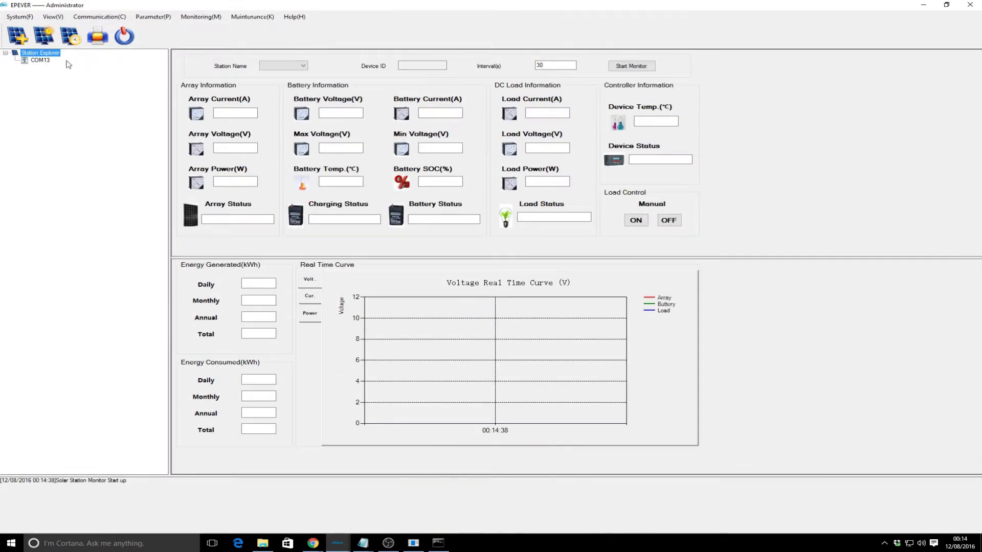
# Add a new station with its controller port set to COM13, and close the station information form.
pyautogui.rightClick(38, 62)
pyautogui.click(19, 40)
pyautogui.click(19, 40)
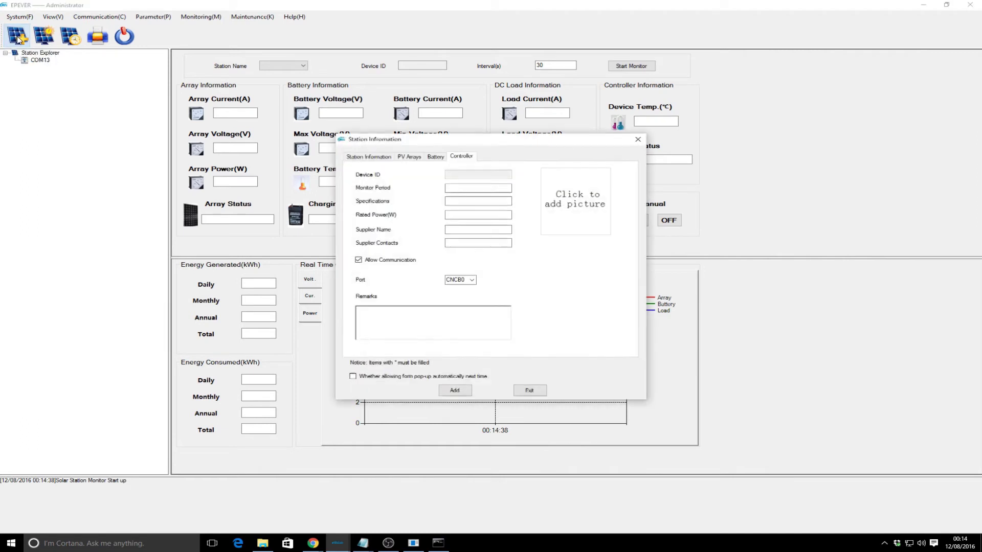
pyautogui.click(461, 281)
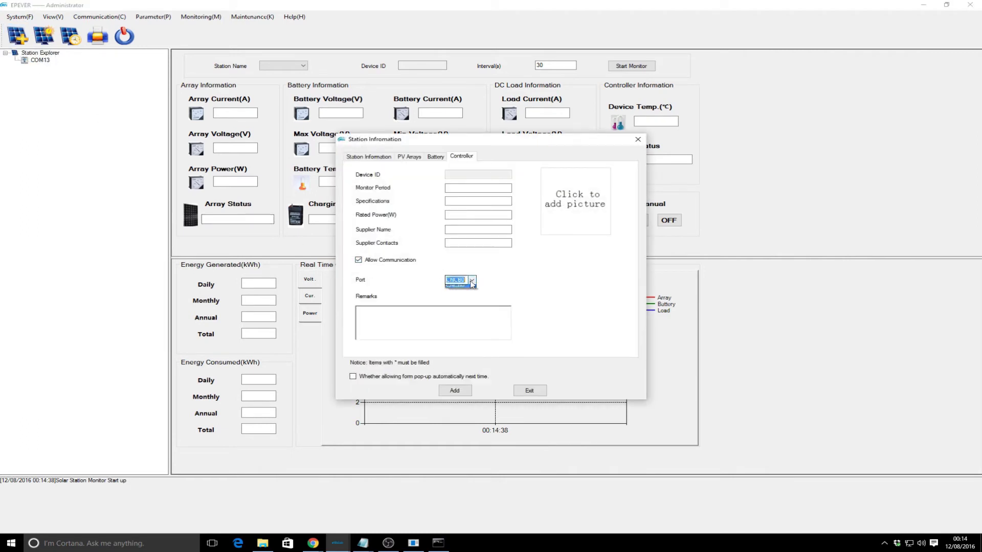
pyautogui.click(463, 289)
pyautogui.click(454, 391)
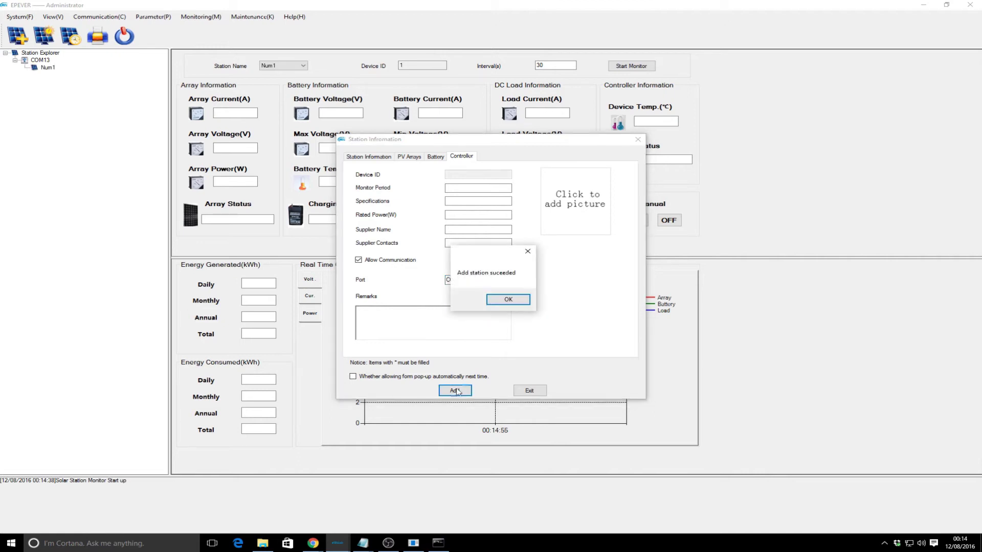
pyautogui.click(506, 301)
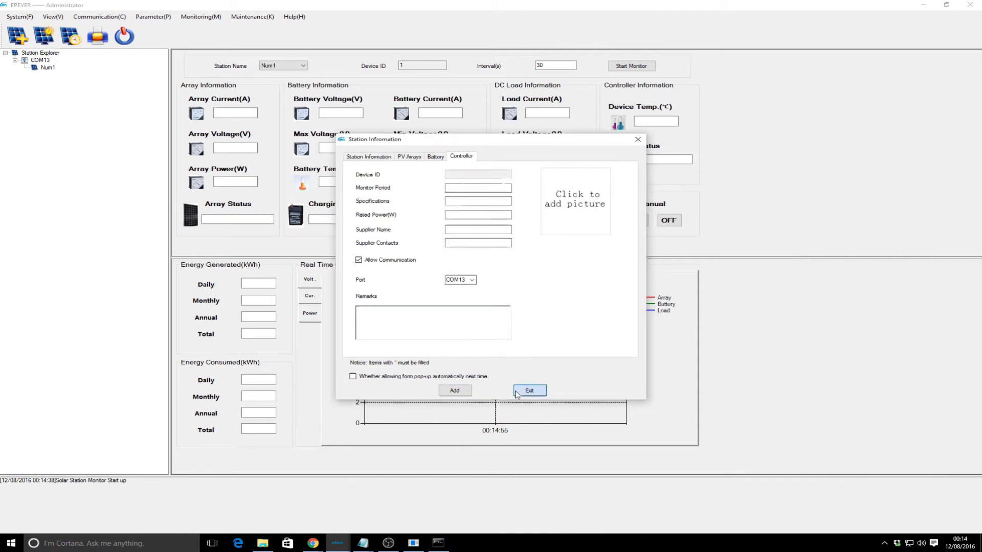
pyautogui.click(529, 391)
# Start monitoring station Num1, and minimize the monitor to check the com2tcp output and the com0com port pairs.
pyautogui.click(39, 68)
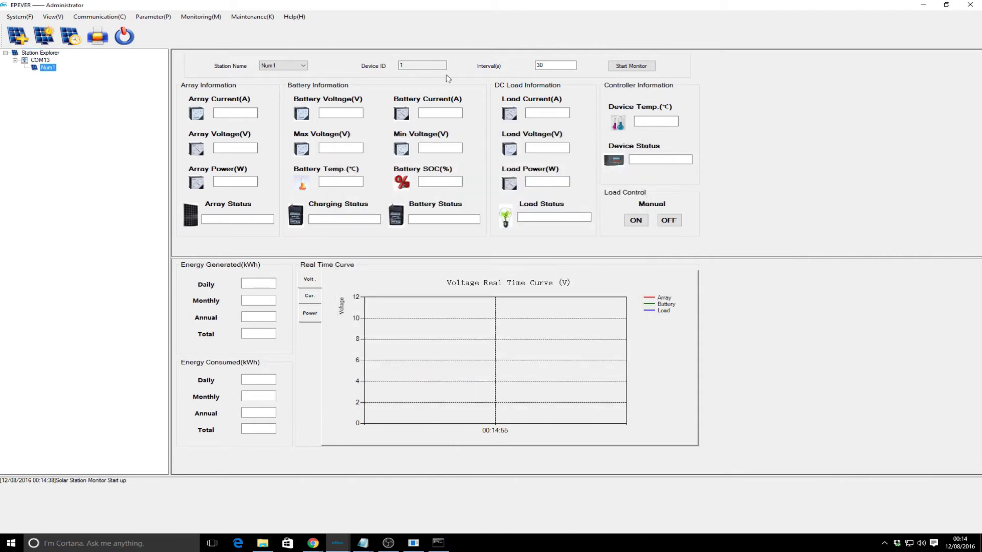
pyautogui.click(635, 68)
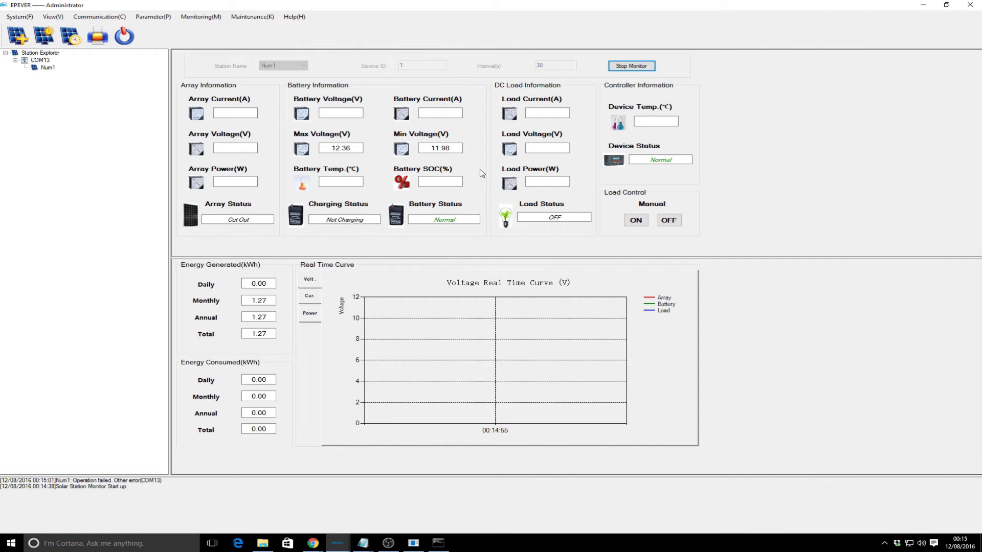
pyautogui.click(924, 5)
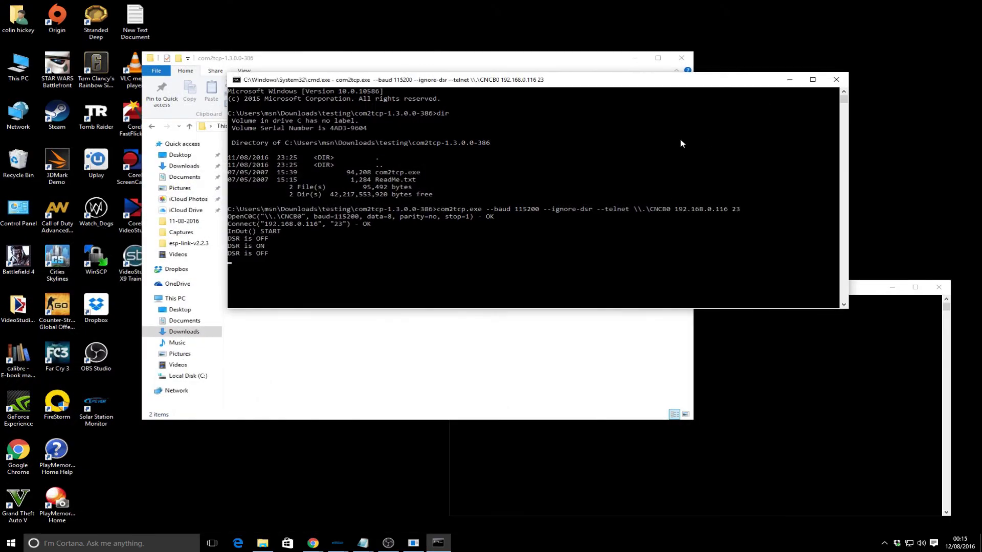
pyautogui.click(778, 354)
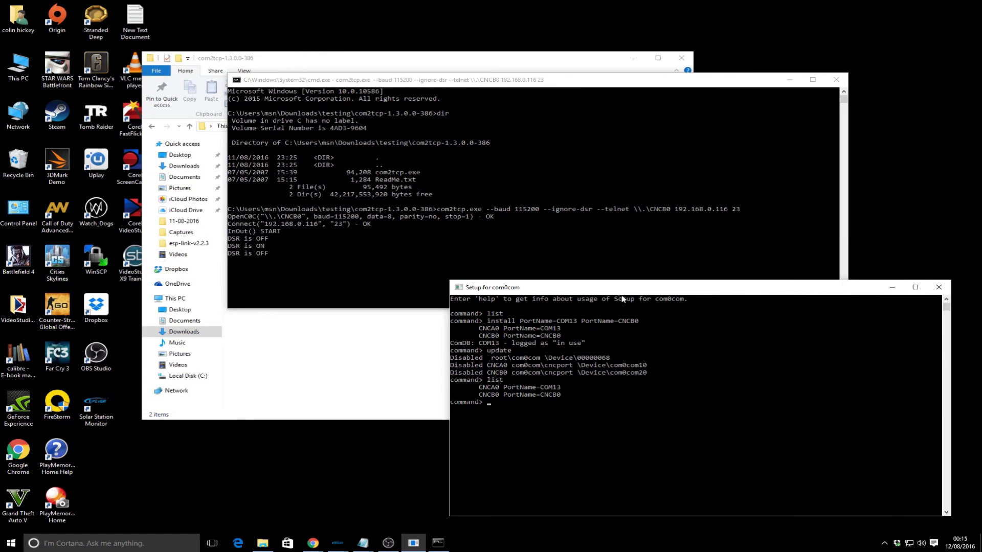
pyautogui.click(251, 257)
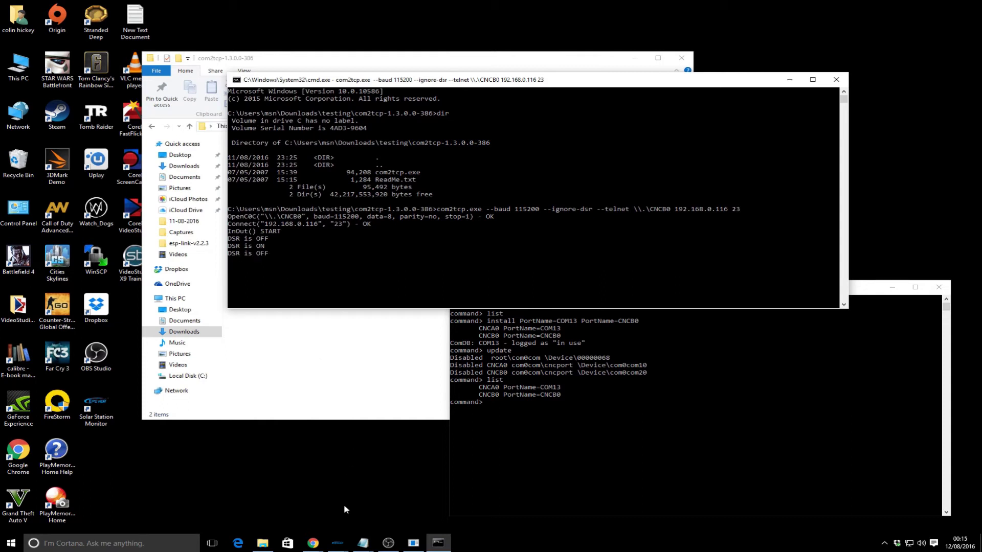
# Shrink the COM13 monitor to a floating window and exit the other monitor instance that uses COM12.
pyautogui.moveTo(339, 548)
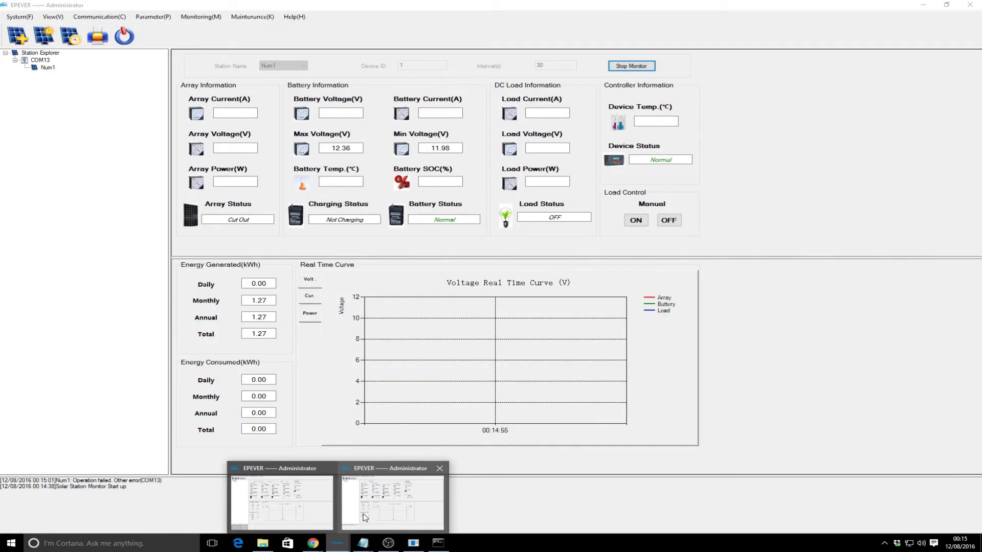
pyautogui.click(298, 508)
pyautogui.click(394, 496)
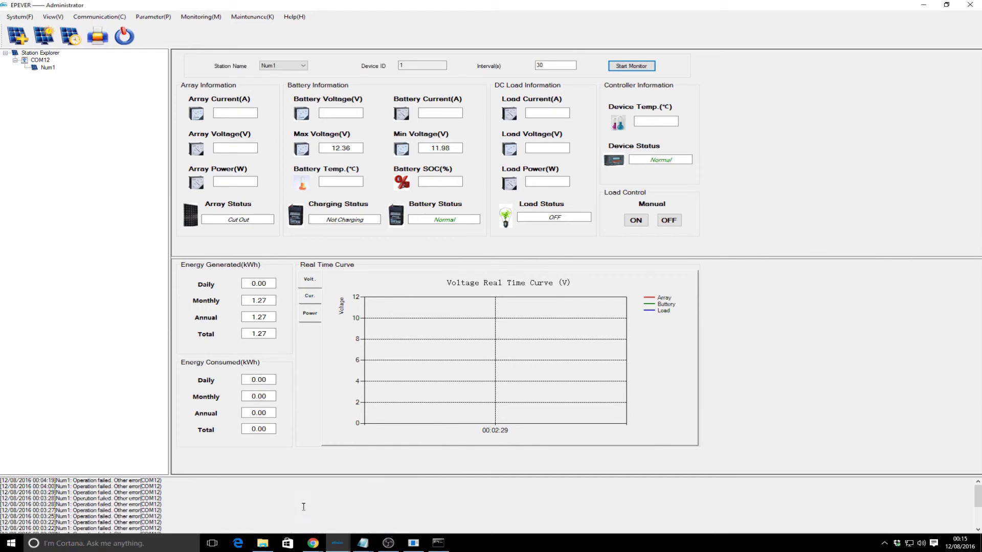
pyautogui.click(338, 543)
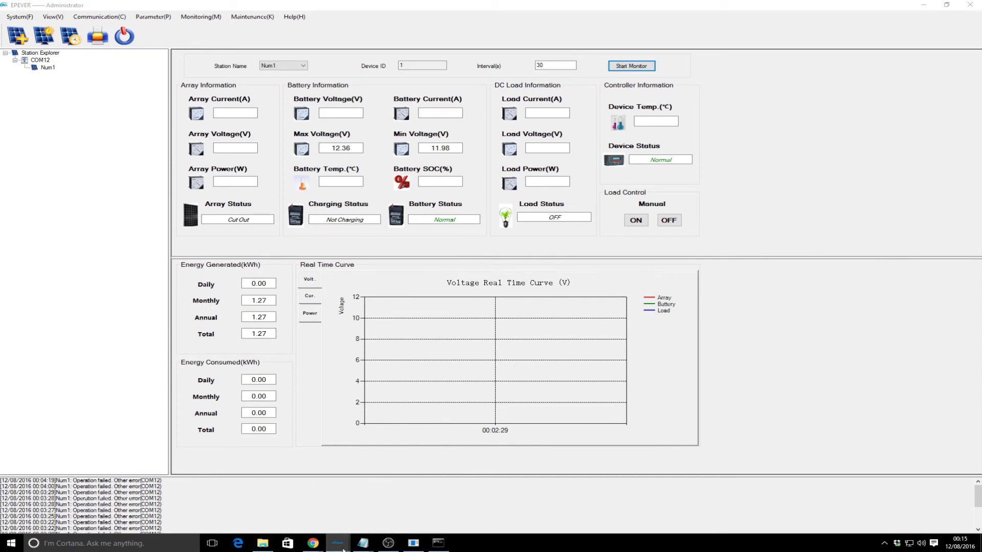
pyautogui.click(352, 519)
pyautogui.doubleClick(539, 4)
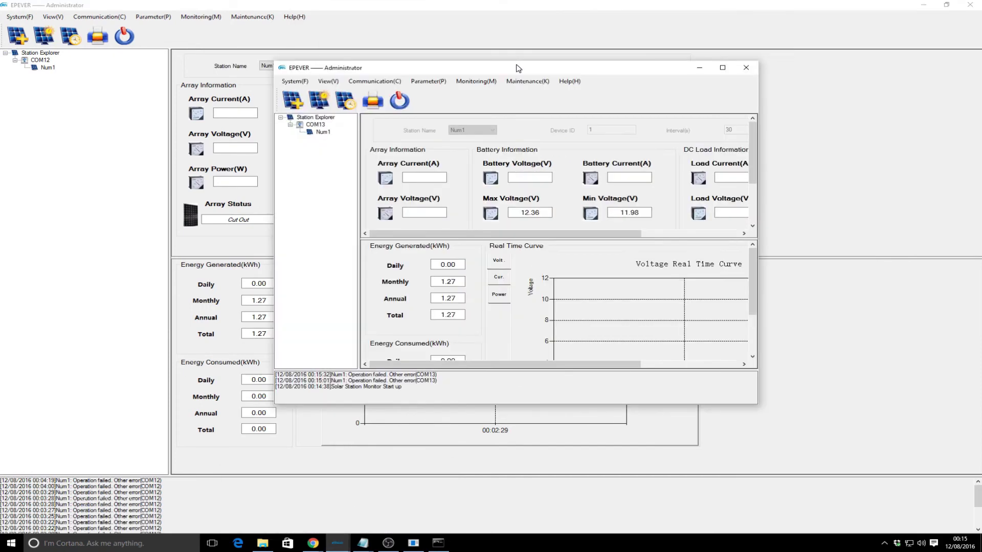
pyautogui.click(970, 6)
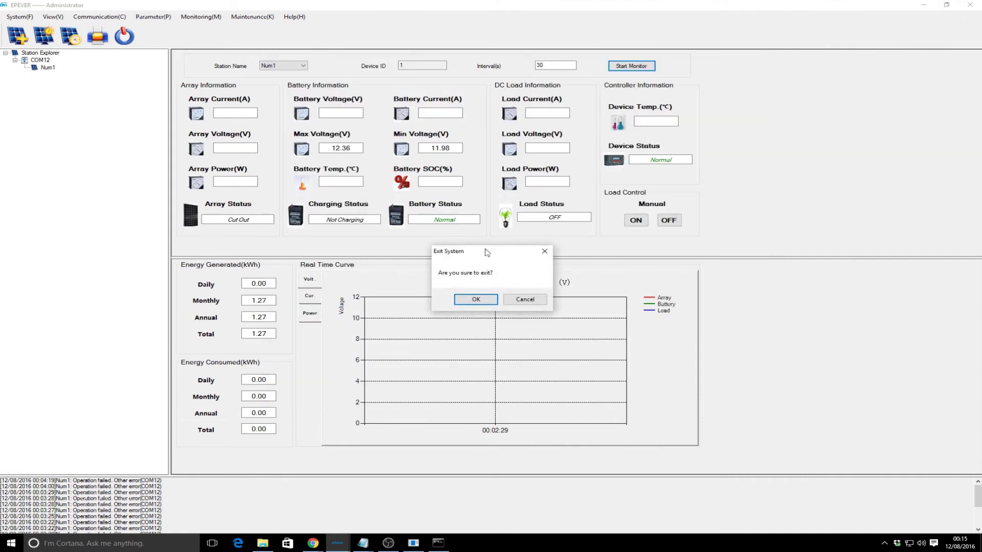
pyautogui.click(476, 300)
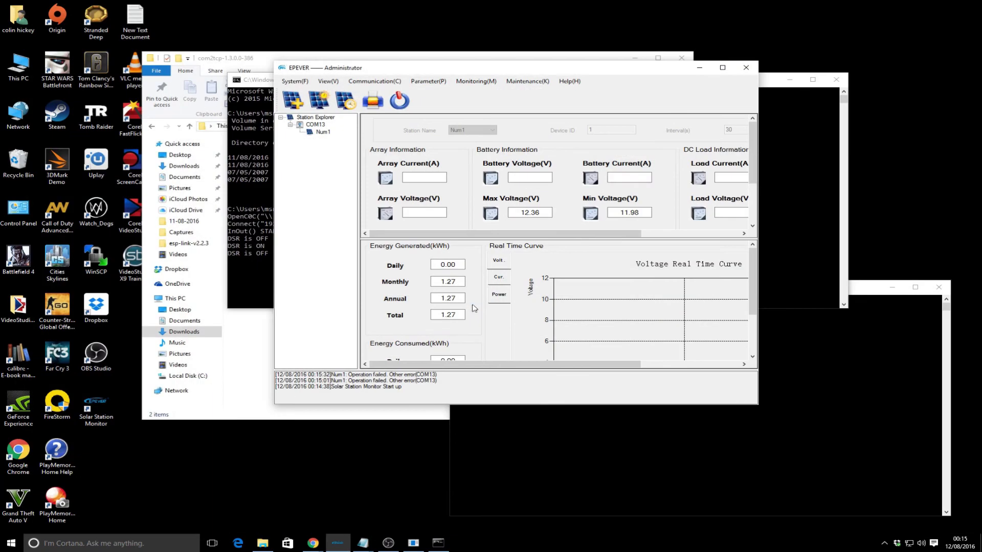
# Maximize the COM13 monitor, highlight its latest log entry, and stop and restart monitoring of station Num1.
pyautogui.click(722, 68)
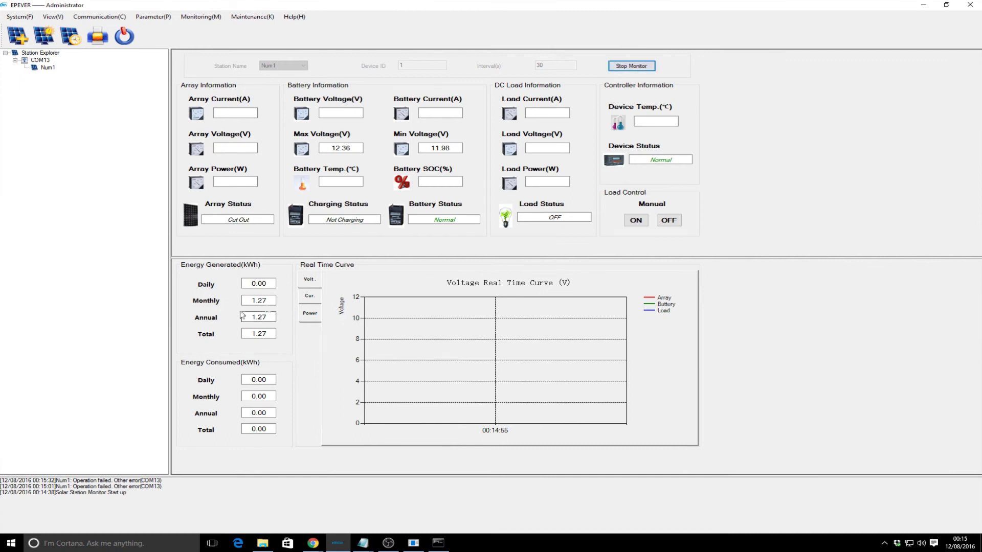
pyautogui.moveTo(158, 481); pyautogui.dragTo(1, 481)
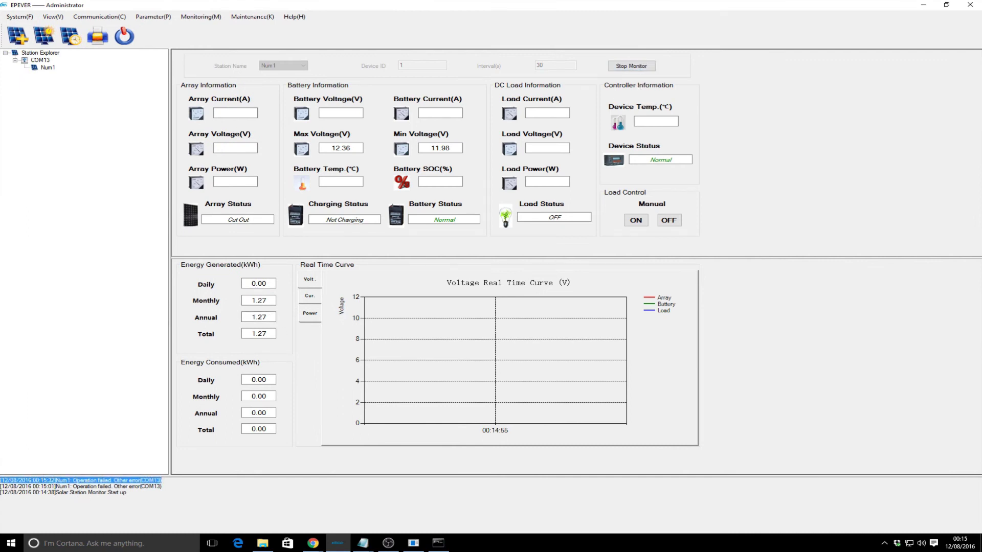
pyautogui.click(96, 397)
pyautogui.click(635, 68)
pyautogui.click(637, 68)
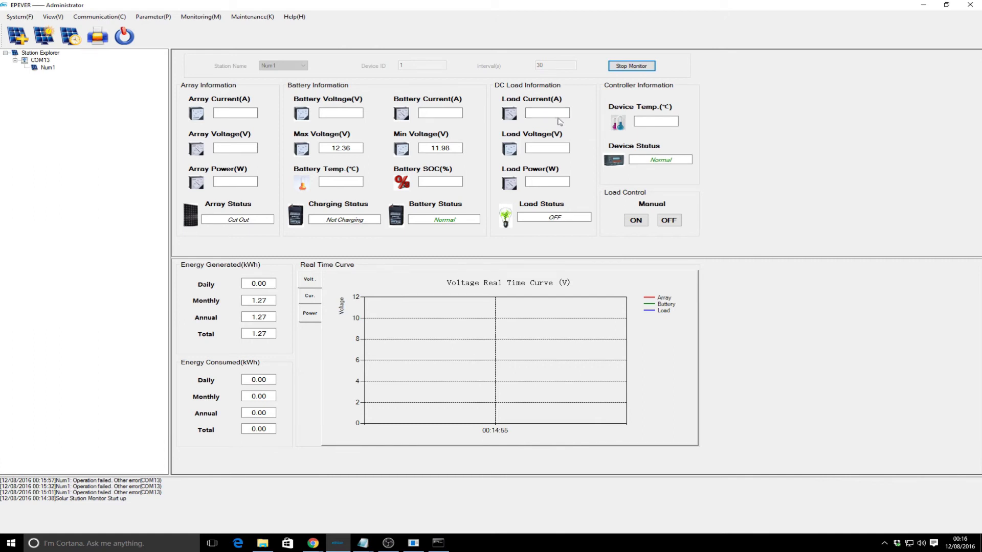
# Remove the COM13 port from the Station Explorer and exit the solar monitor.
pyautogui.rightClick(38, 62)
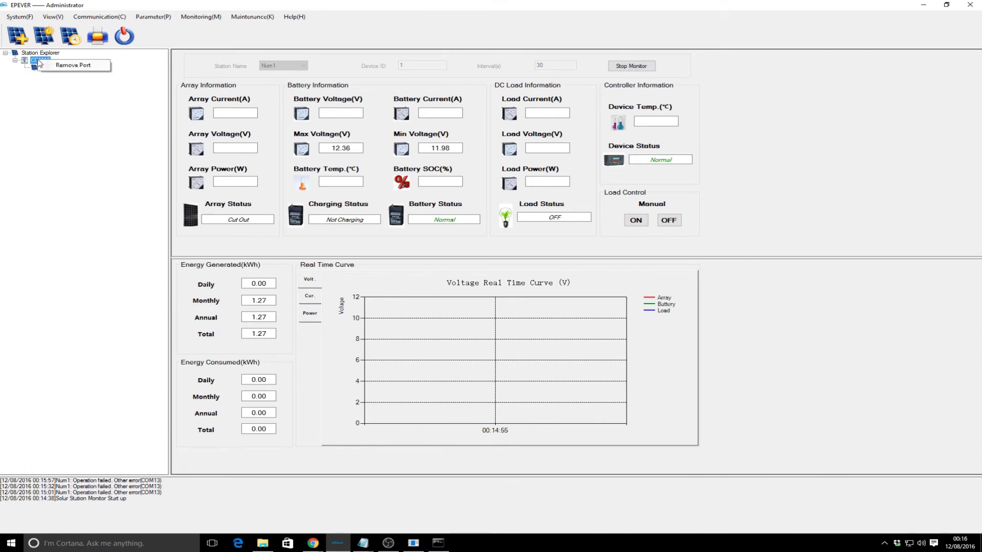
pyautogui.click(71, 65)
pyautogui.click(505, 305)
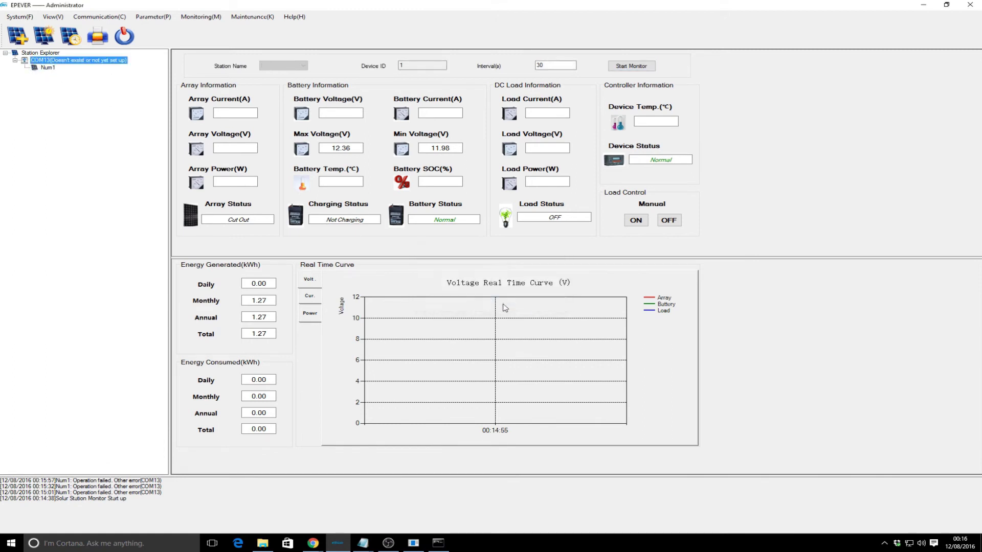
pyautogui.rightClick(41, 60)
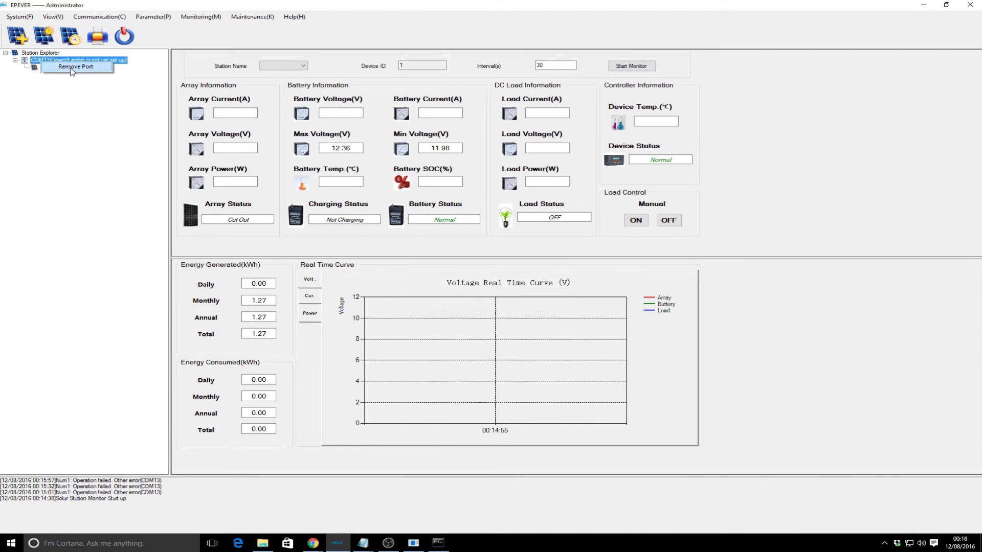
pyautogui.click(71, 67)
pyautogui.click(536, 305)
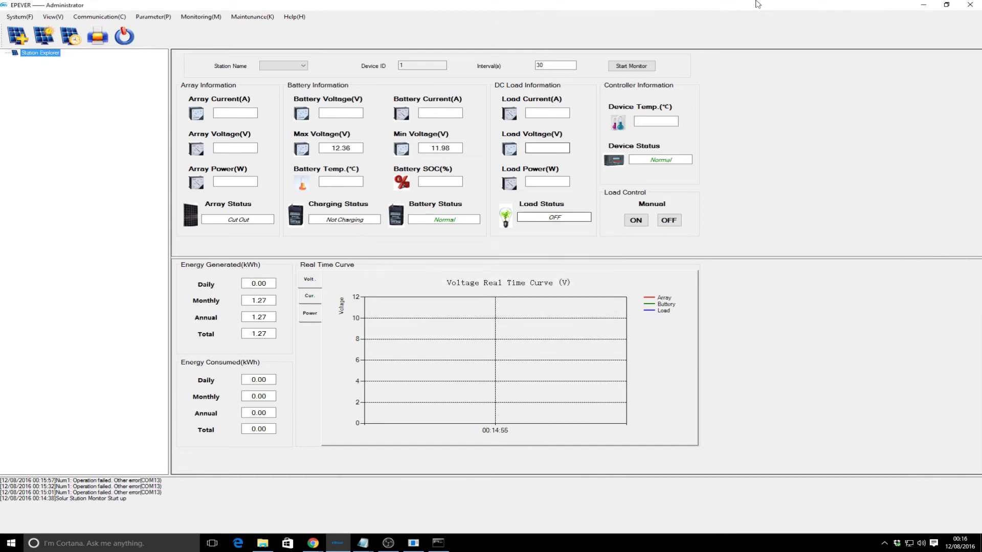
pyautogui.click(971, 4)
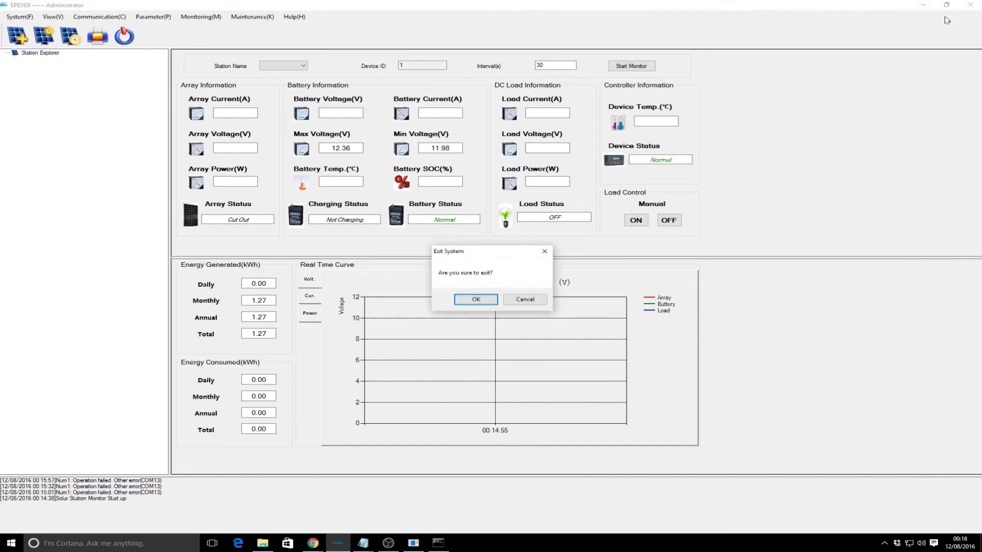
pyautogui.click(488, 304)
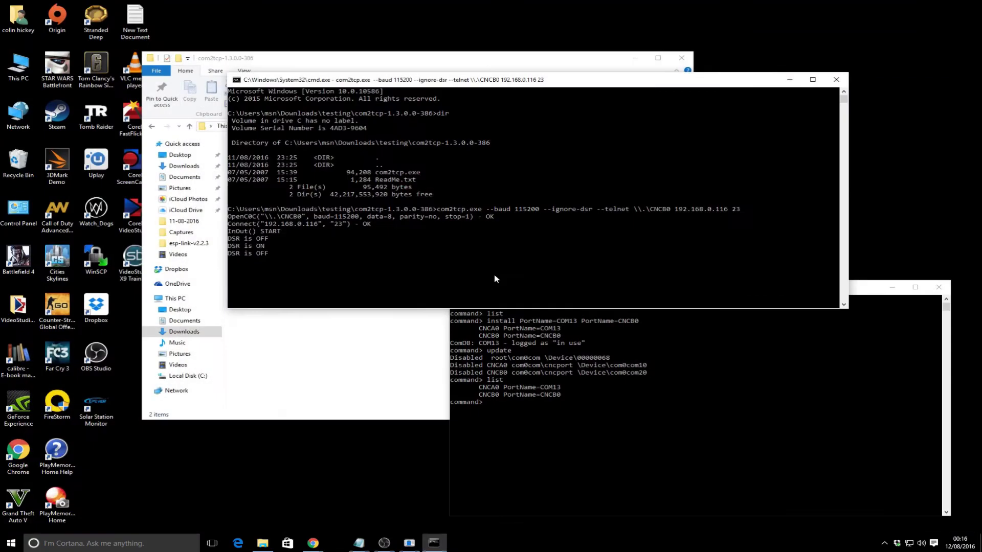
# Minimize the com2tcp folder window, the com2tcp command window and the com0com setup window.
pyautogui.click(636, 60)
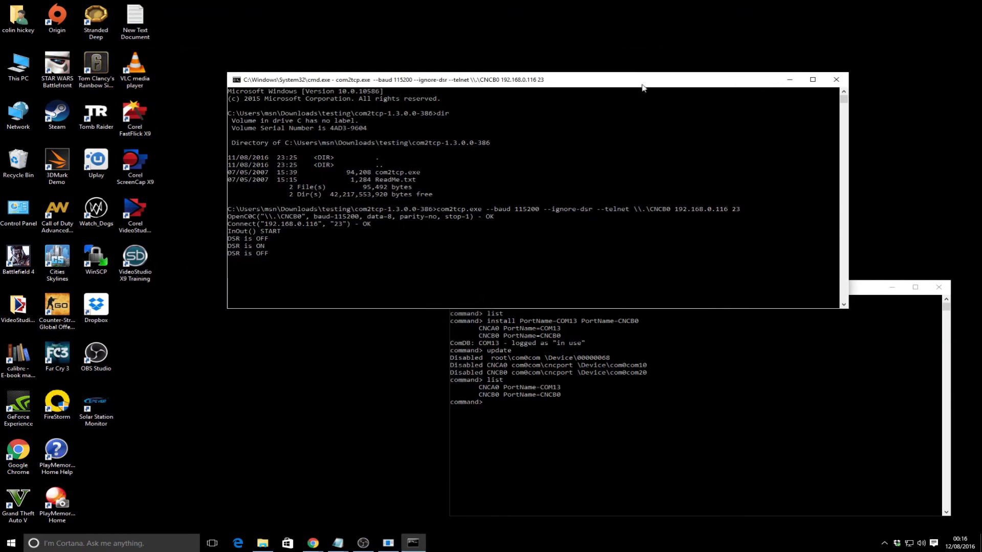
pyautogui.click(789, 79)
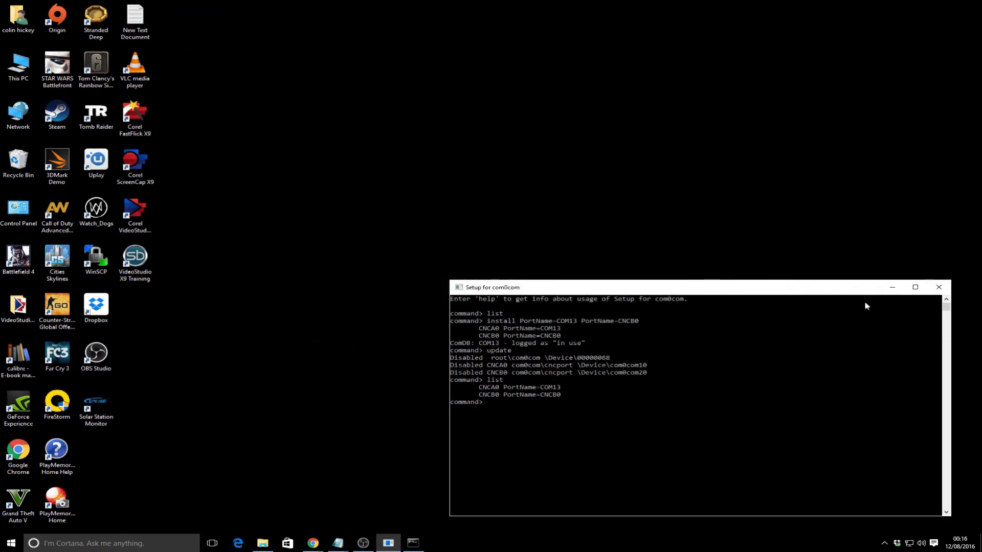
pyautogui.click(892, 288)
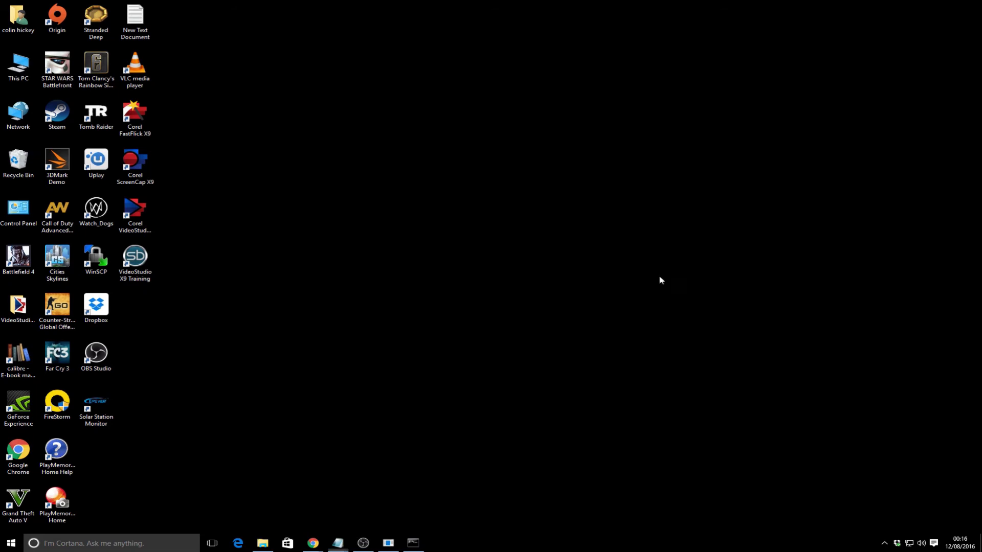
# Search Windows for com2, and close the search results.
pyautogui.click(12, 542)
pyautogui.write('c')
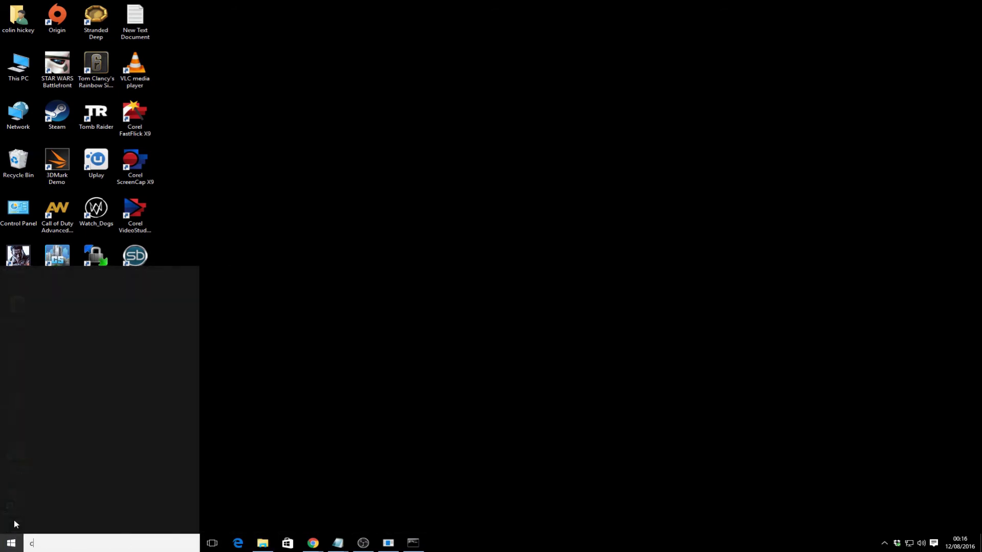
pyautogui.write('om2')
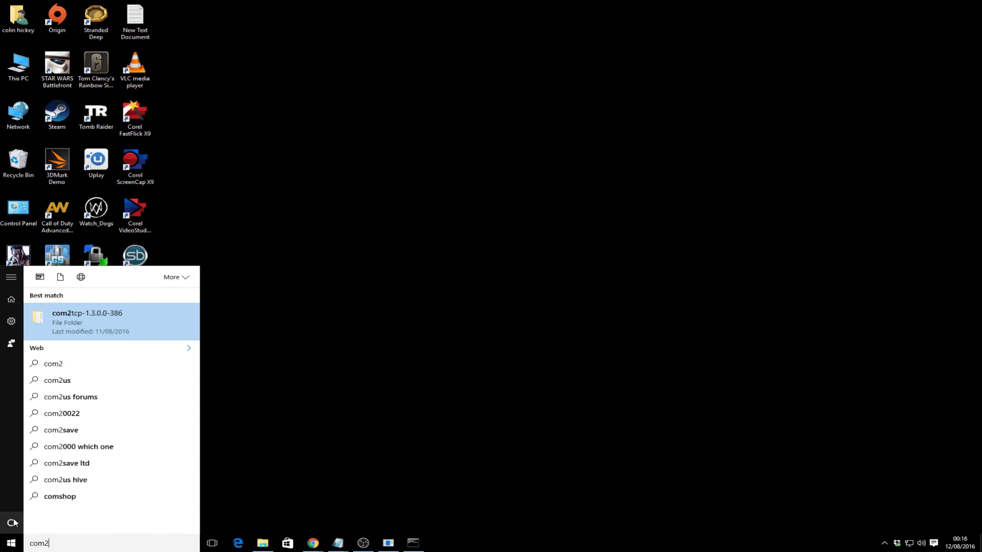
pyautogui.click(295, 407)
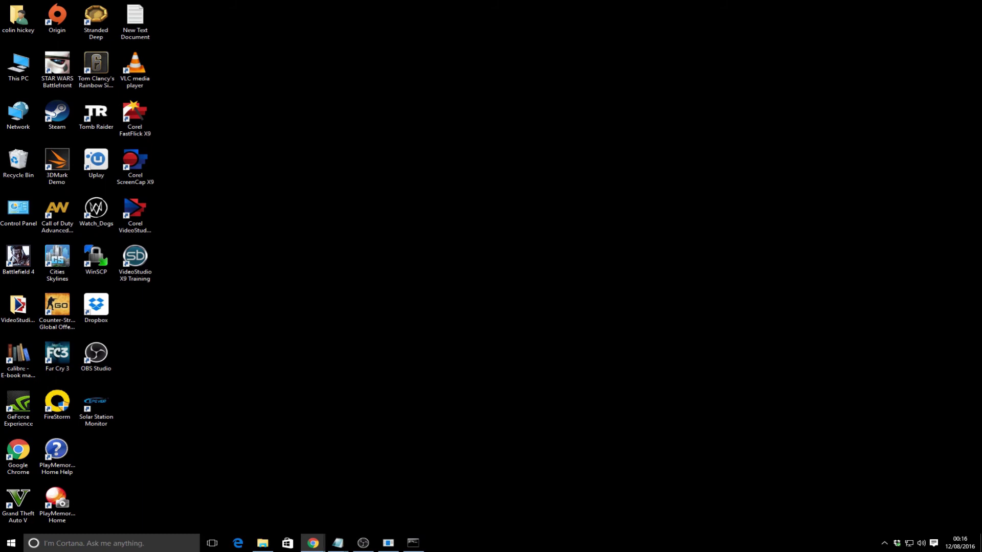
# Switch to Chrome and open the COM2TCP download page on the AstroGeeks site.
pyautogui.click(313, 544)
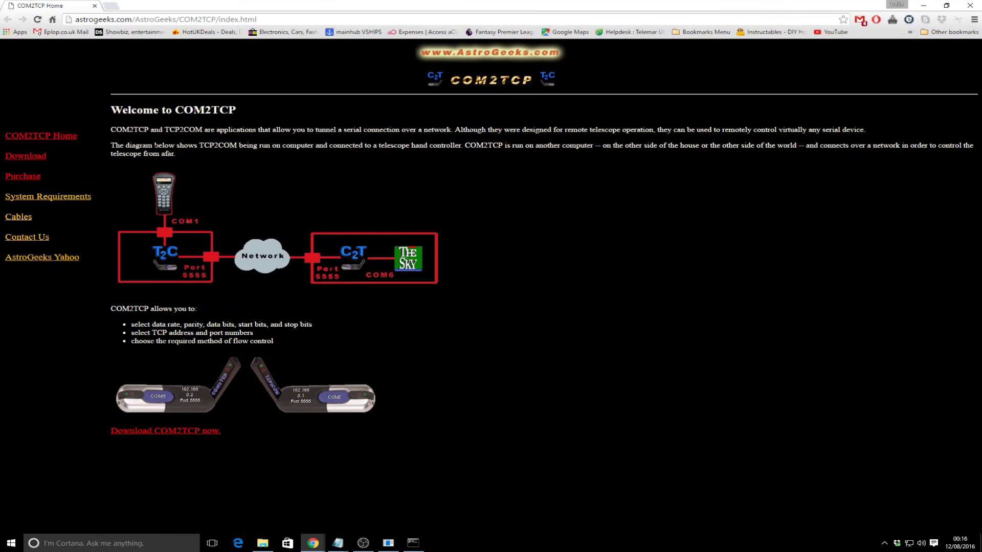
pyautogui.click(33, 156)
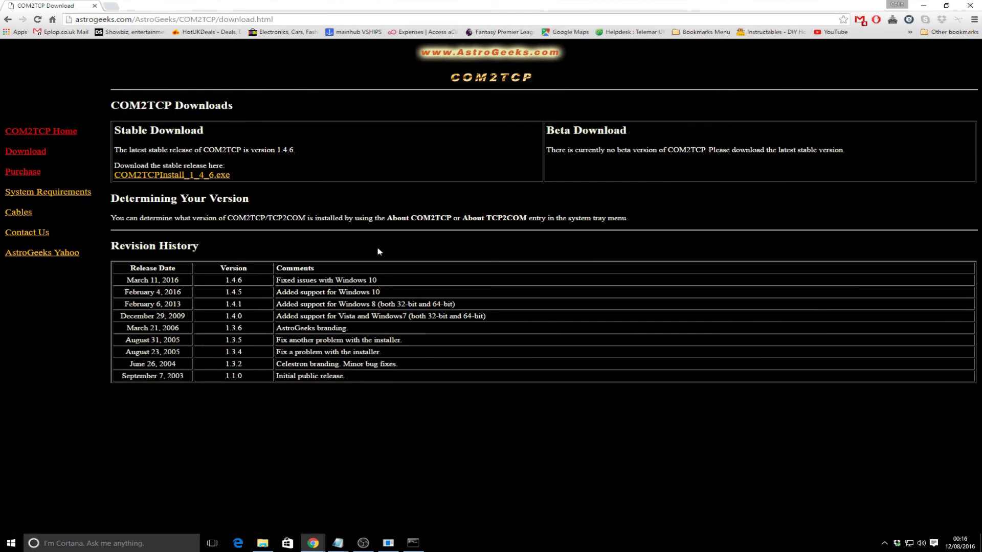
# Download the stable COM2TCP release COM2TCPInstall_1_4_6.exe and launch the installer.
pyautogui.click(223, 175)
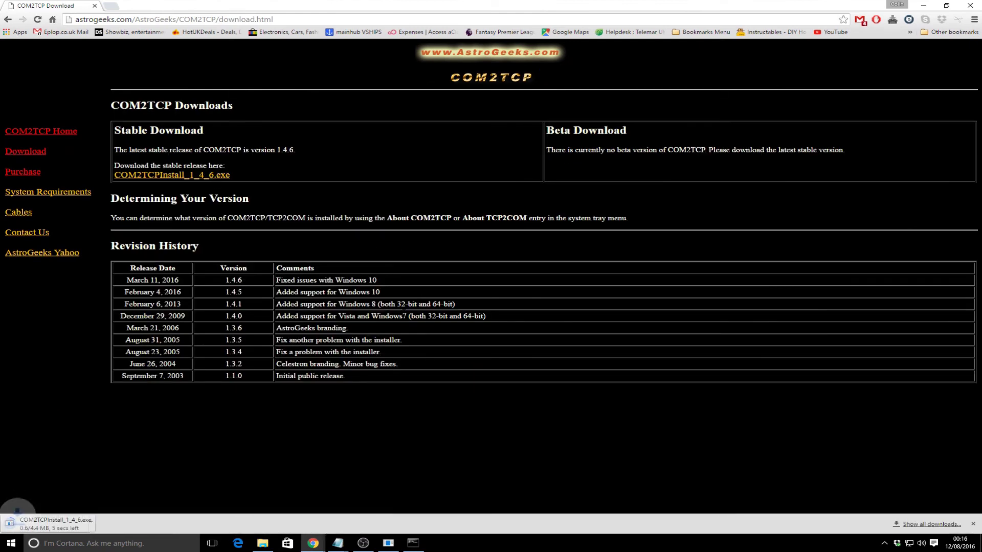
pyautogui.rightClick(88, 525)
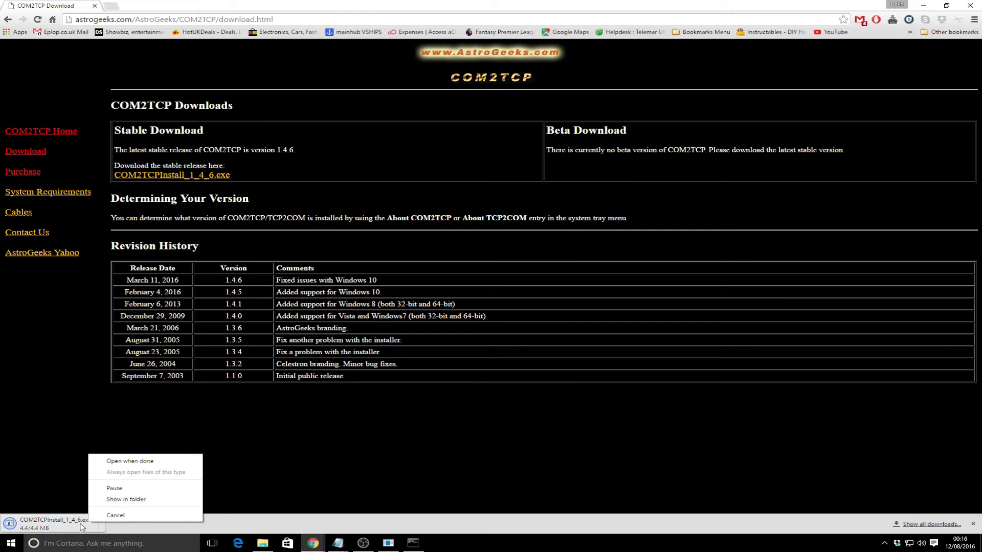
pyautogui.click(78, 527)
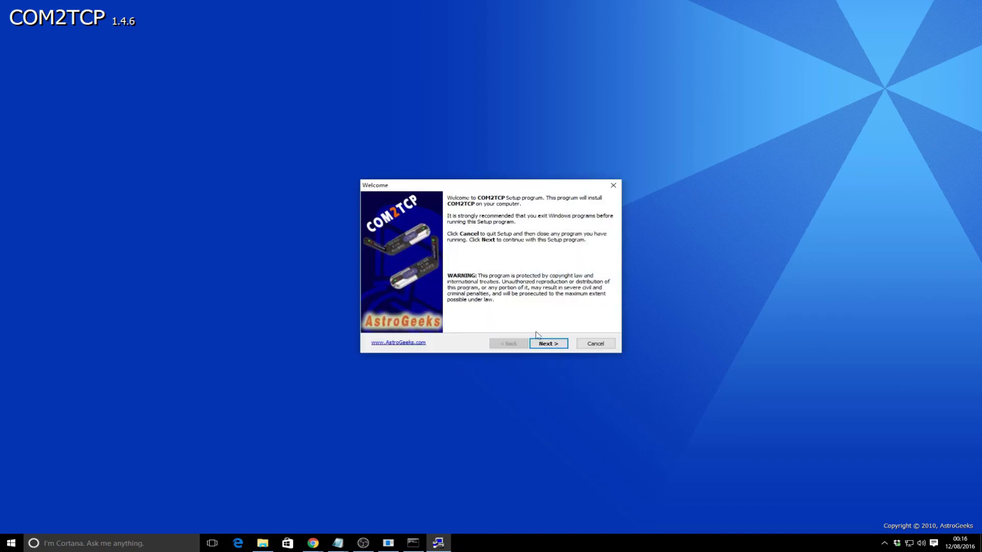
# Install COM2TCP 1.4.6, accepting the license agreement and keeping the default destination directory, and finish the setup.
pyautogui.click(551, 345)
pyautogui.click(518, 318)
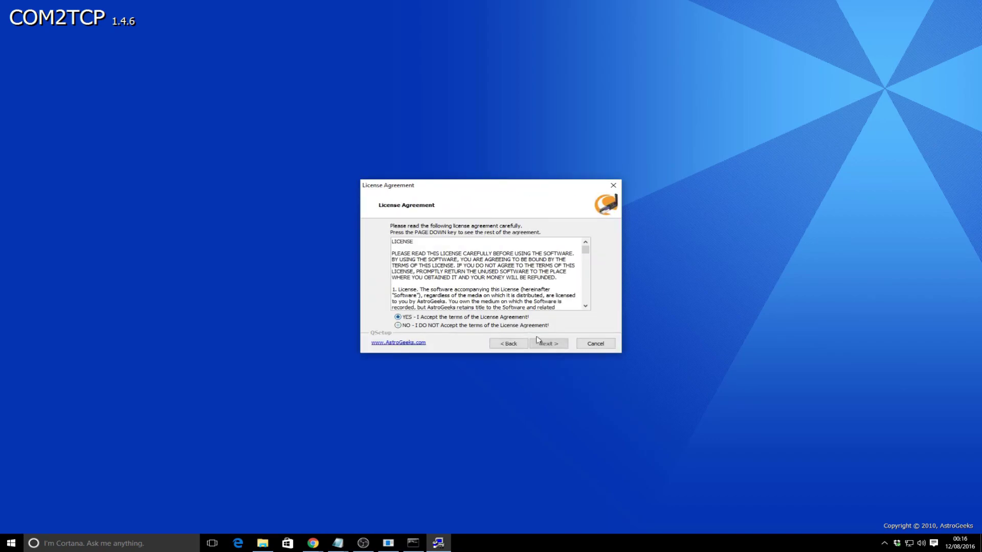
pyautogui.click(544, 345)
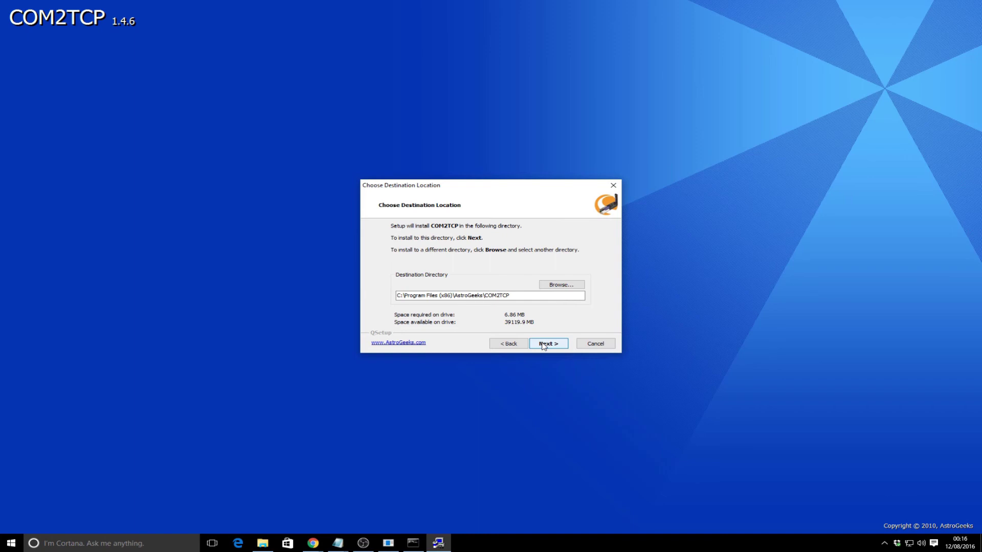
pyautogui.click(543, 346)
pyautogui.click(544, 345)
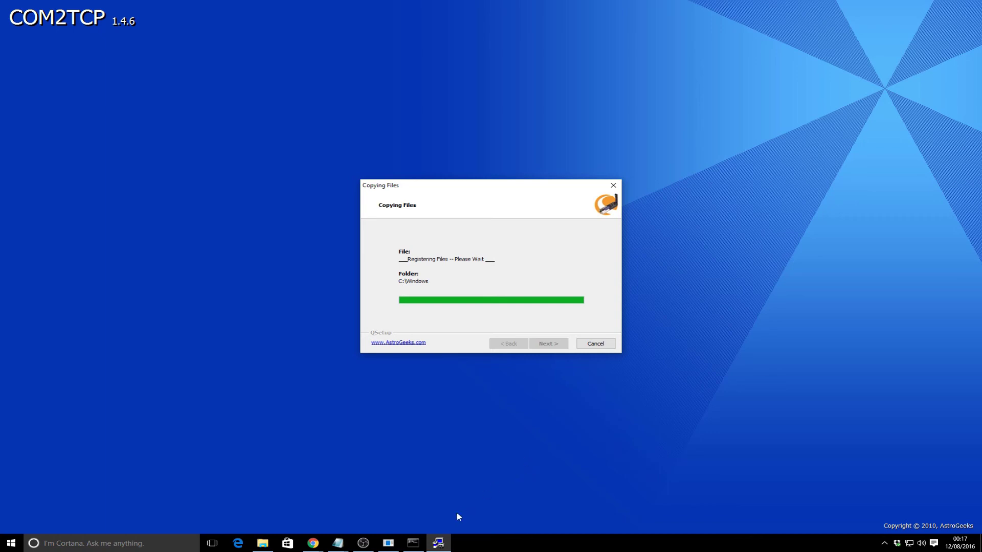
pyautogui.moveTo(446, 545)
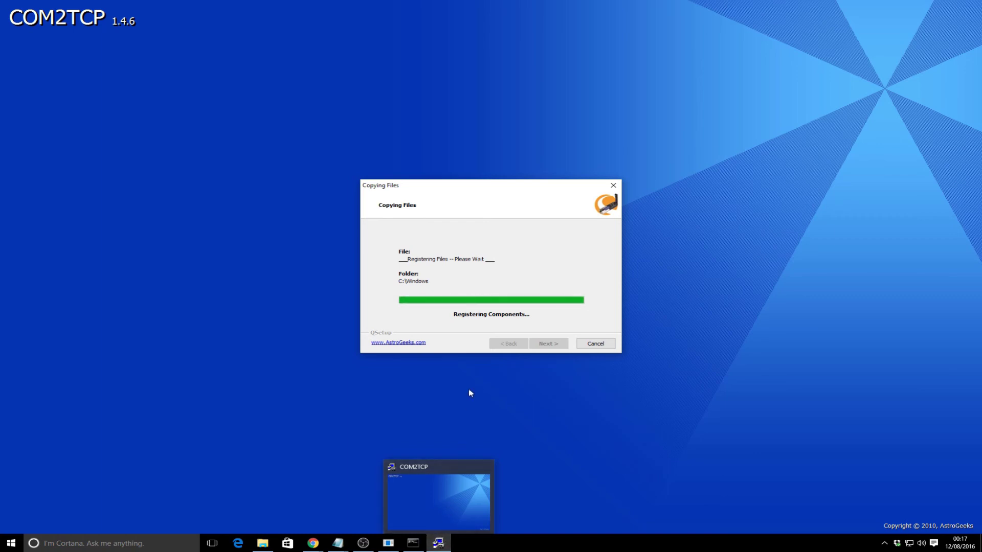
pyautogui.click(541, 344)
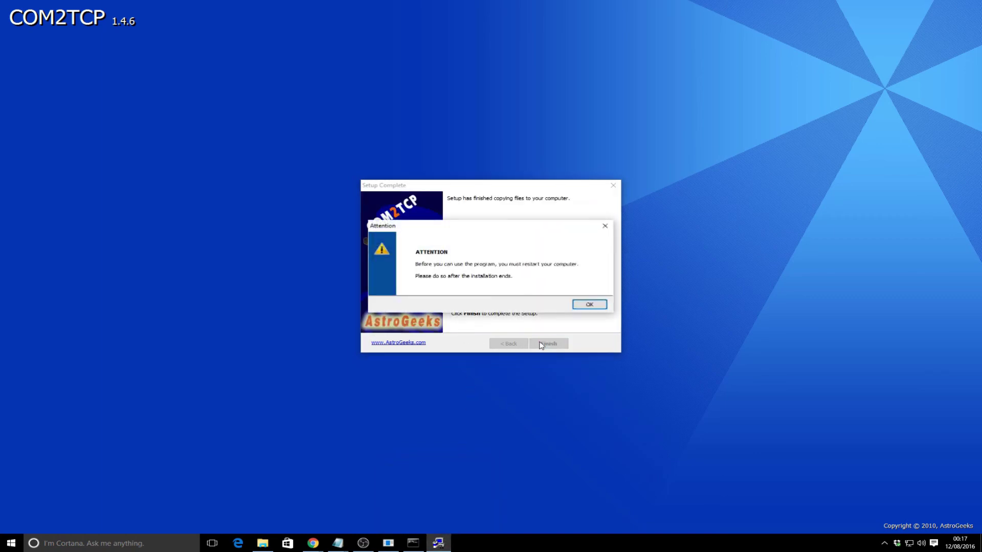
pyautogui.click(587, 306)
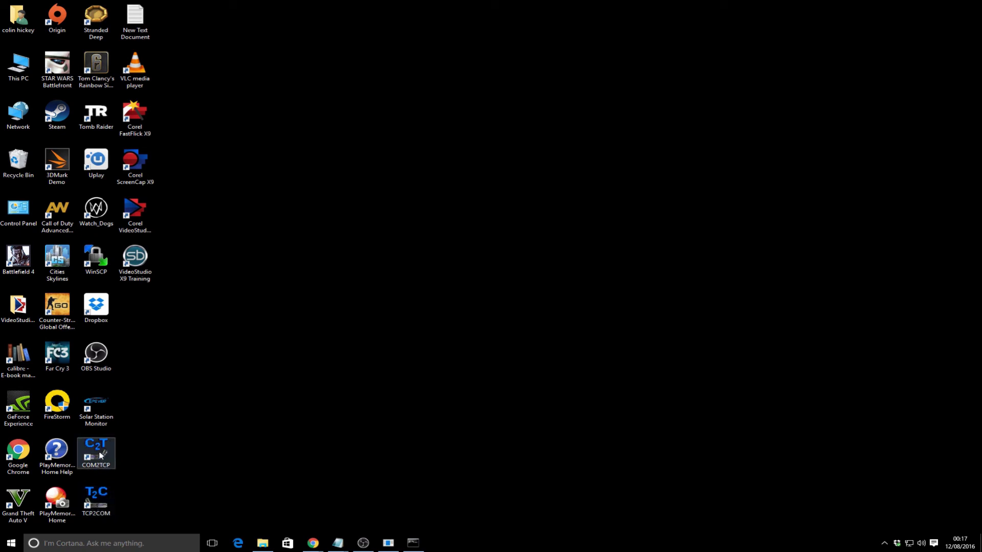
# Launch COM2TCP, connect COM4 to remote IP 192.168.0.84 on TCP port 23, and move its widget to the middle of the desktop.
pyautogui.doubleClick(100, 455)
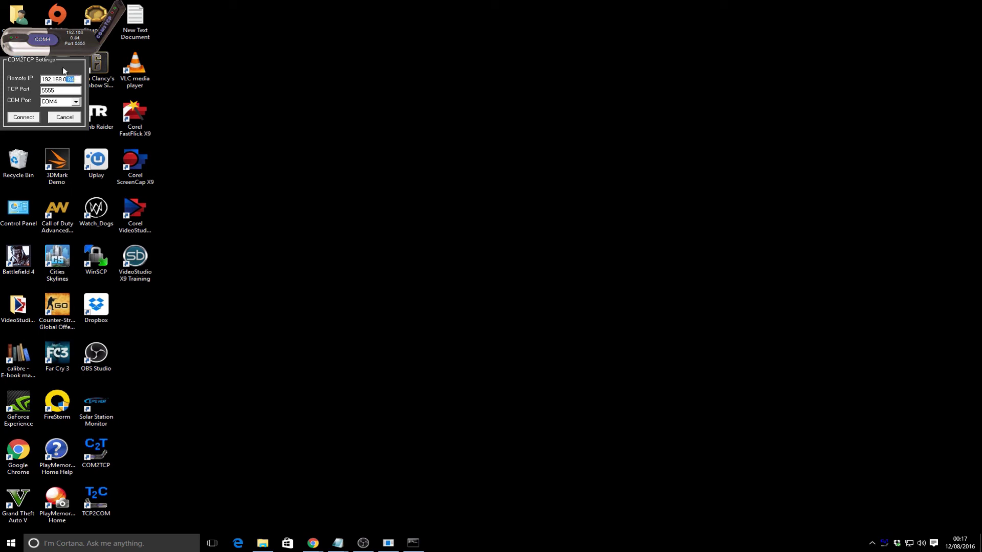
pyautogui.click(76, 102)
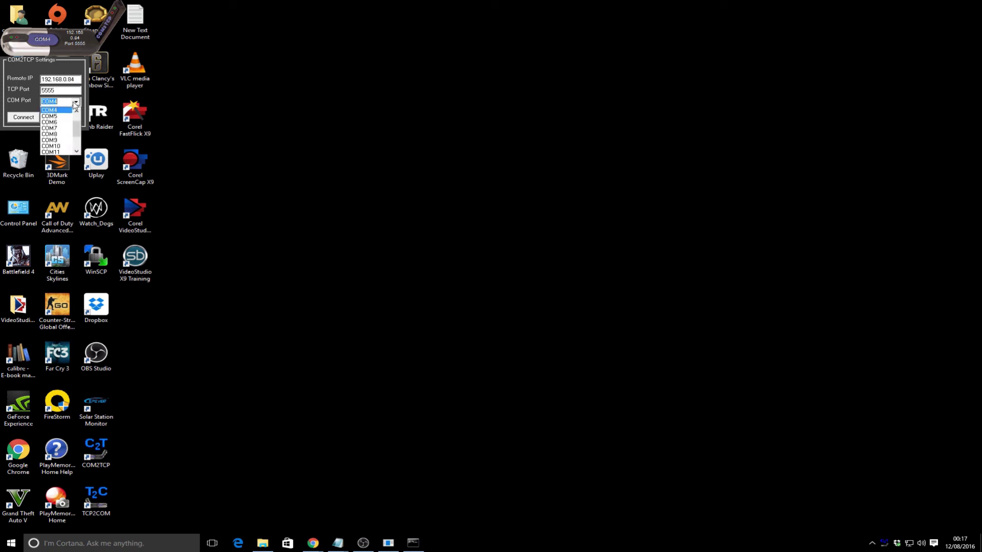
pyautogui.click(74, 104)
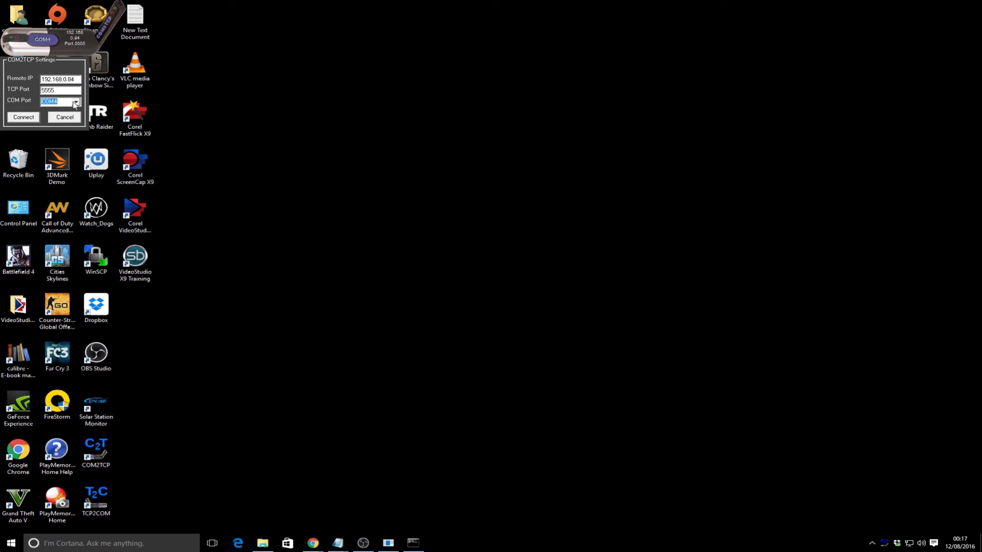
pyautogui.moveTo(66, 80); pyautogui.dragTo(74, 80)
pyautogui.doubleClick(72, 79)
pyautogui.click(78, 80)
pyautogui.doubleClick(51, 90)
pyautogui.write('23')
pyautogui.click(33, 118)
pyautogui.moveTo(54, 42); pyautogui.dragTo(530, 288)
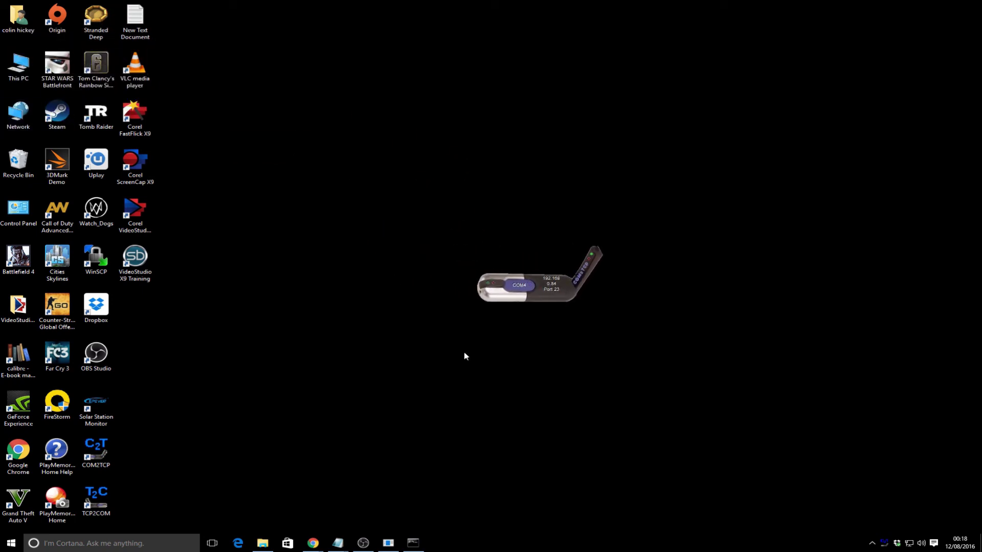
# Launch Solar Station Monitor maximized and add a station on COM4 with the default details.
pyautogui.click(94, 407)
pyautogui.doubleClick(94, 407)
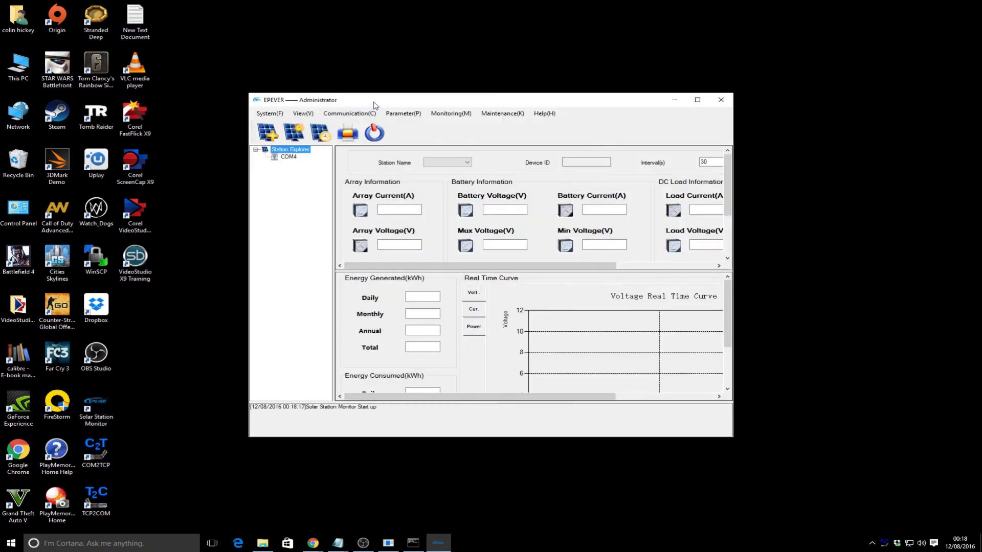
pyautogui.doubleClick(373, 99)
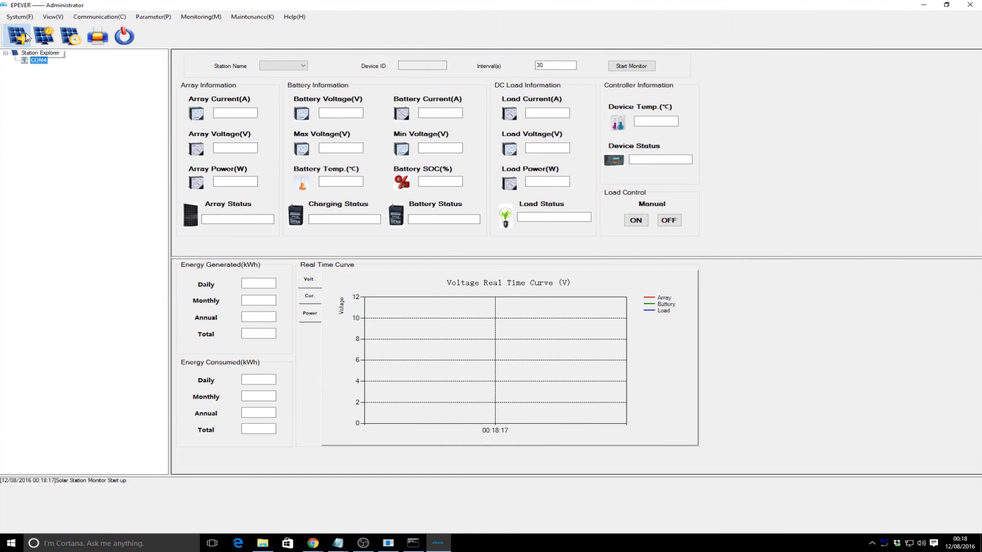
pyautogui.click(25, 37)
pyautogui.click(454, 391)
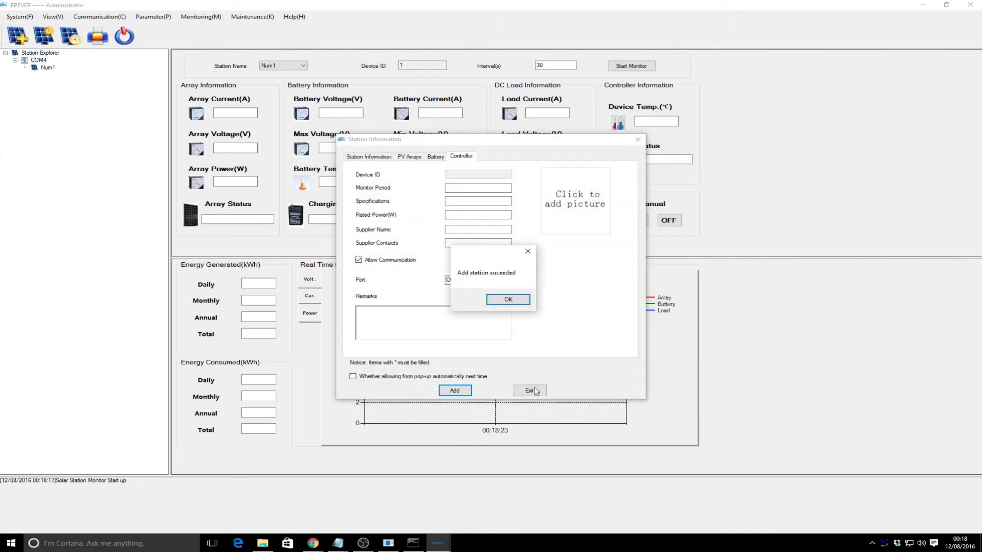
pyautogui.click(508, 299)
pyautogui.click(529, 390)
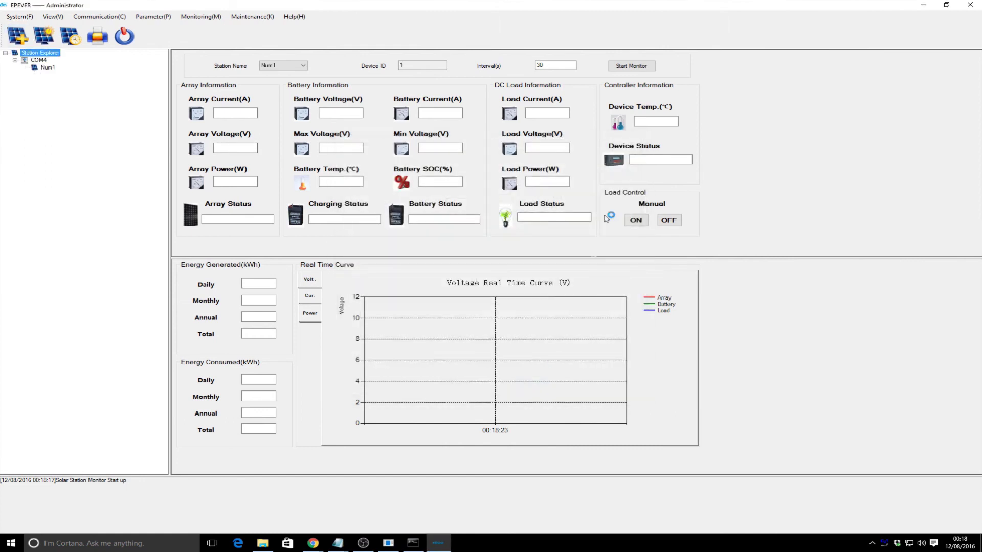
# Start monitoring the station on COM4 and check its battery SOC reading.
pyautogui.click(633, 67)
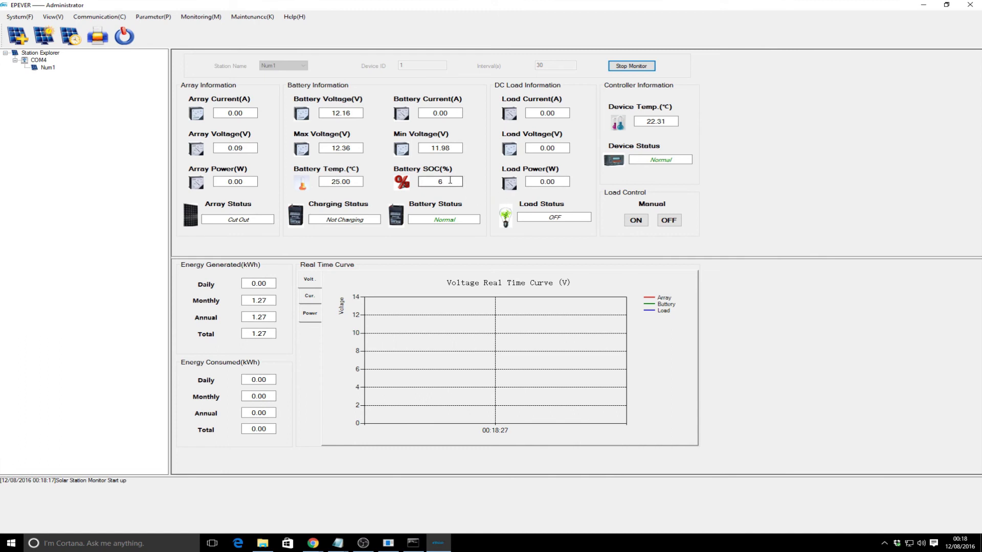
pyautogui.doubleClick(450, 182)
pyautogui.click(444, 181)
pyautogui.moveTo(452, 5)
pyautogui.mouseDown()
pyautogui.moveTo(451, 32)
pyautogui.moveTo(451, 19)
pyautogui.mouseUp()
pyautogui.doubleClick(451, 20)
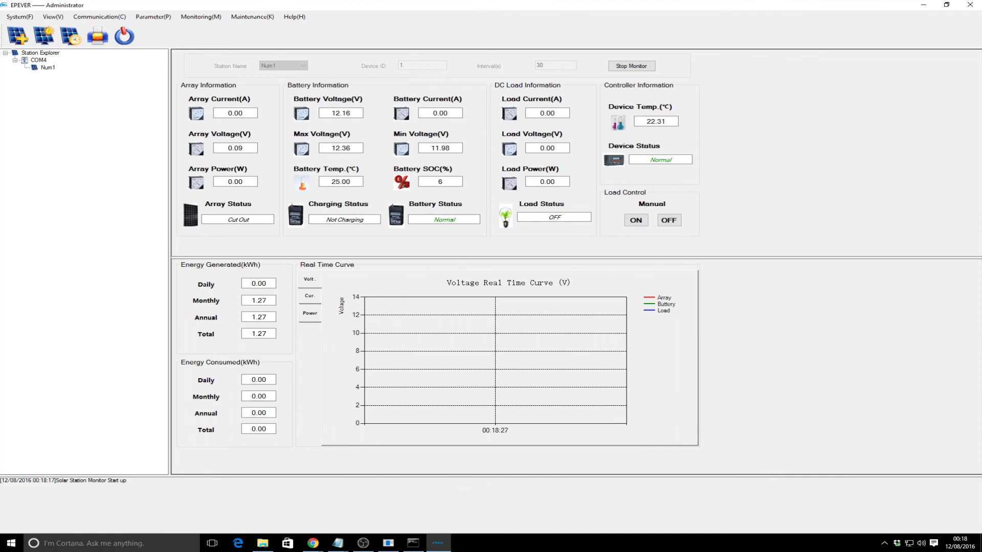
# Switch to the com2tcp command window and highlight the command com2tcp.exe --baud 115200 --ignore-dsr \\.\CNCB0 192.168.0.116 23.
pyautogui.hotkey('alt', 'Tab')
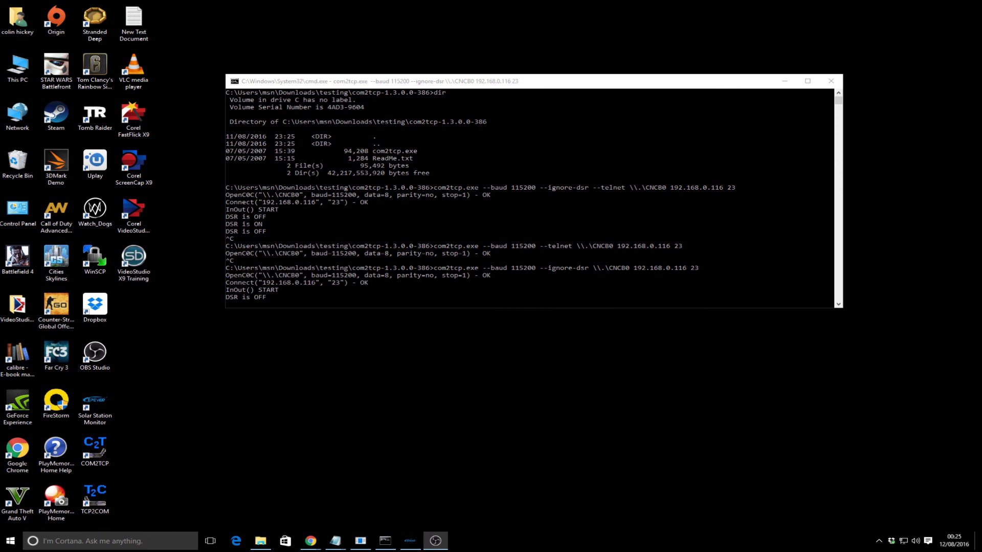
pyautogui.click(545, 274)
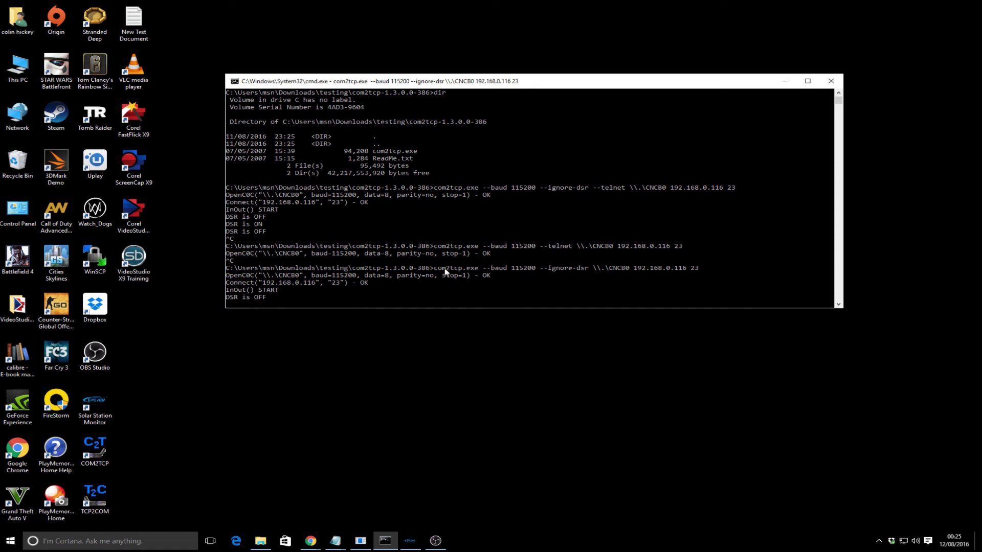
pyautogui.moveTo(436, 274); pyautogui.dragTo(698, 273)
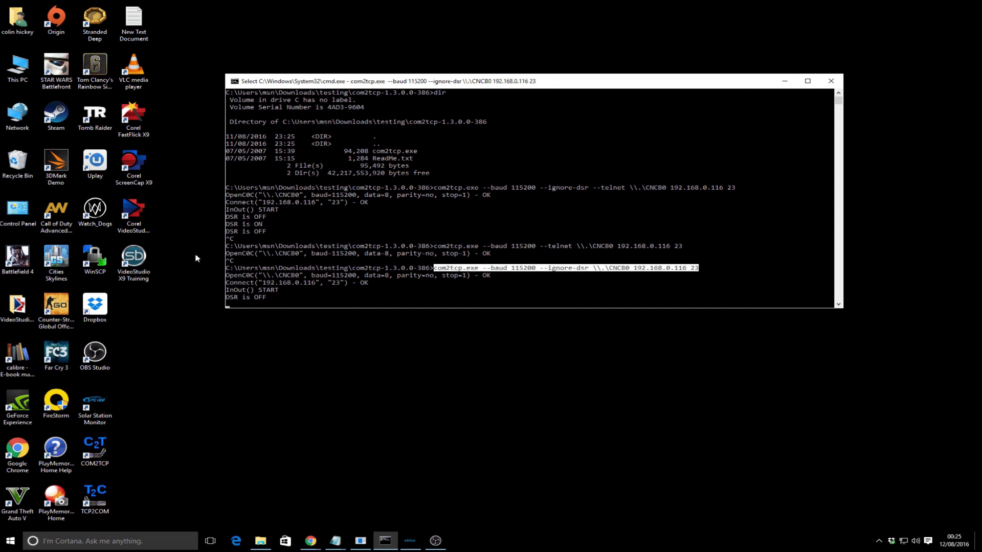
# Switch to Solar Station Monitor, maximize it, and try to turn the load on and off manually.
pyautogui.click(410, 540)
pyautogui.moveTo(520, 49); pyautogui.dragTo(528, 6)
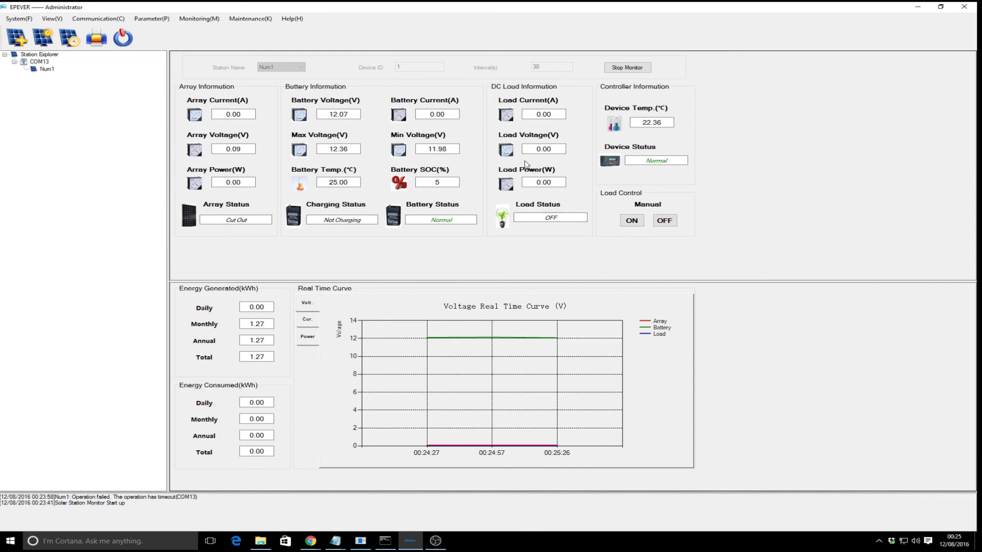
pyautogui.click(633, 221)
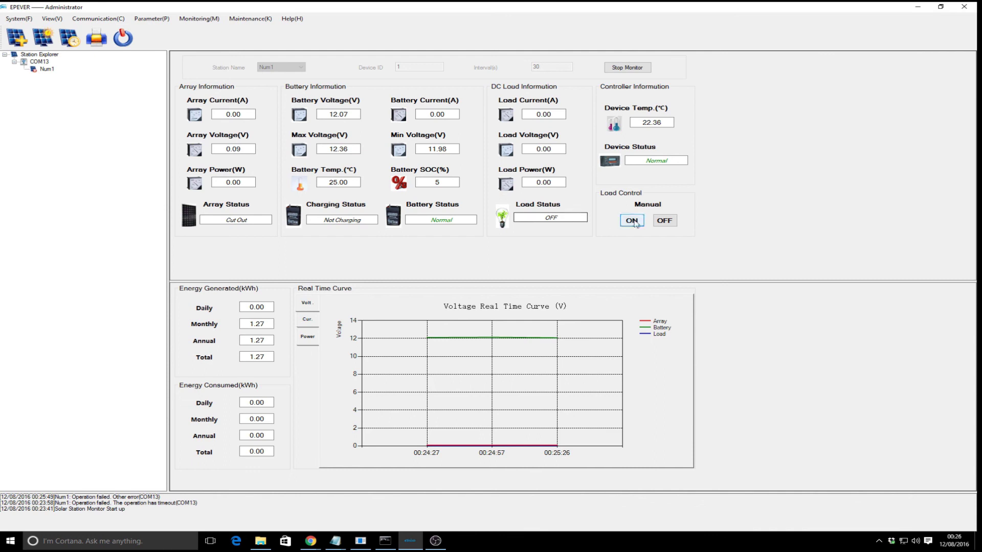
pyautogui.click(657, 220)
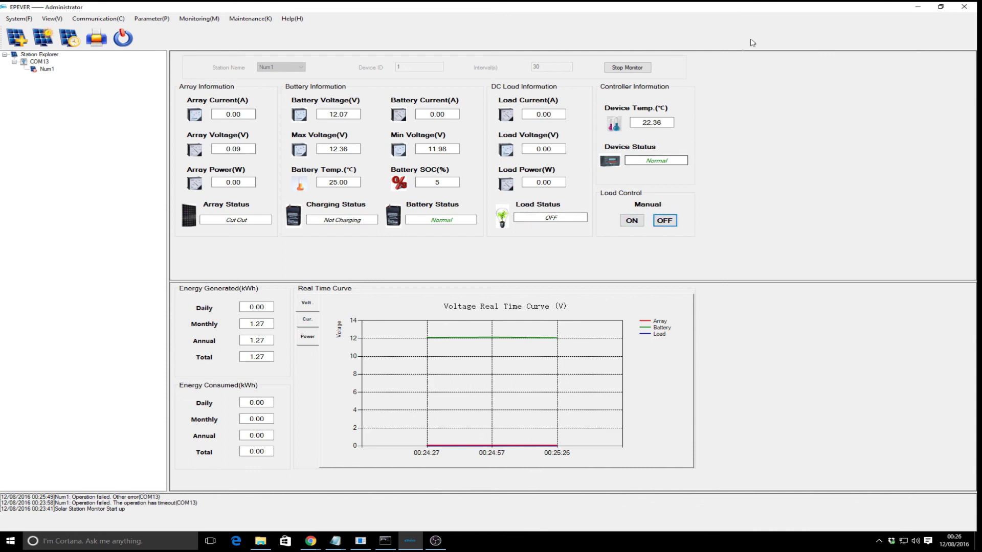